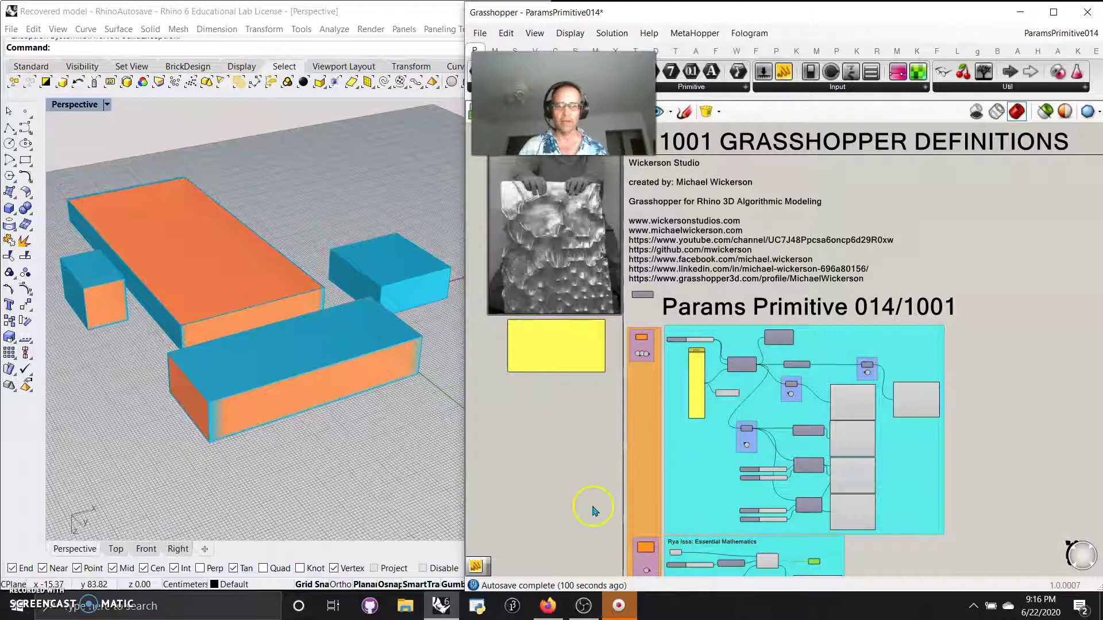
In the Essential Mathematics group, set the Pi factor slider to 1.00 and the scale slider to 1.0.
scroll(594, 511, up, 2)
right_drag(586, 505, 589, 341)
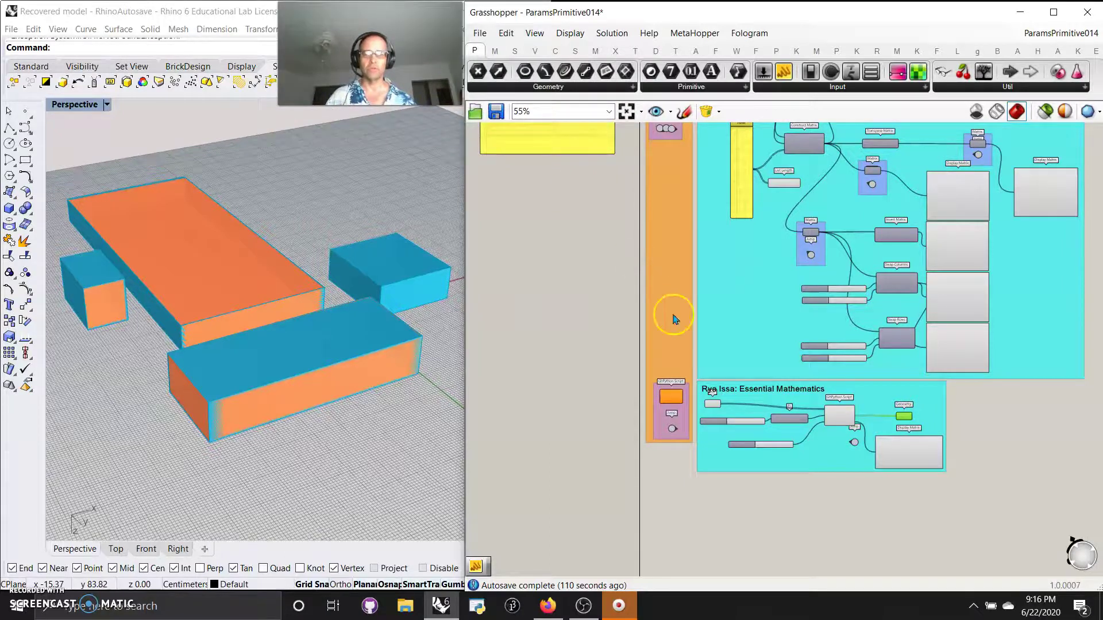
scroll(738, 450, up, 2)
scroll(738, 449, up, 2)
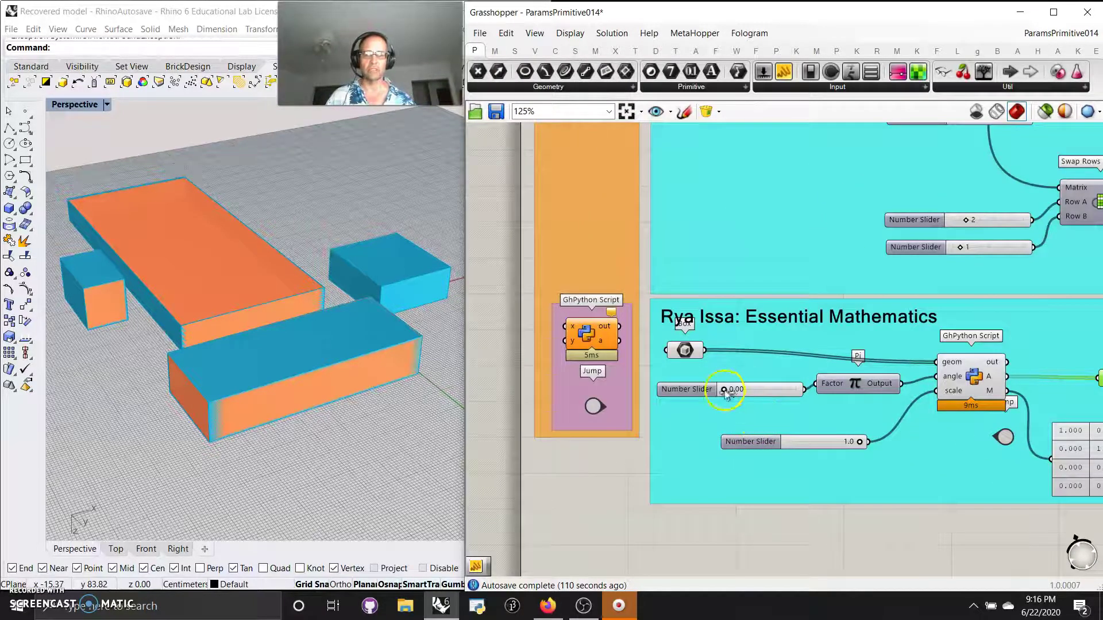
drag(725, 391, 801, 399)
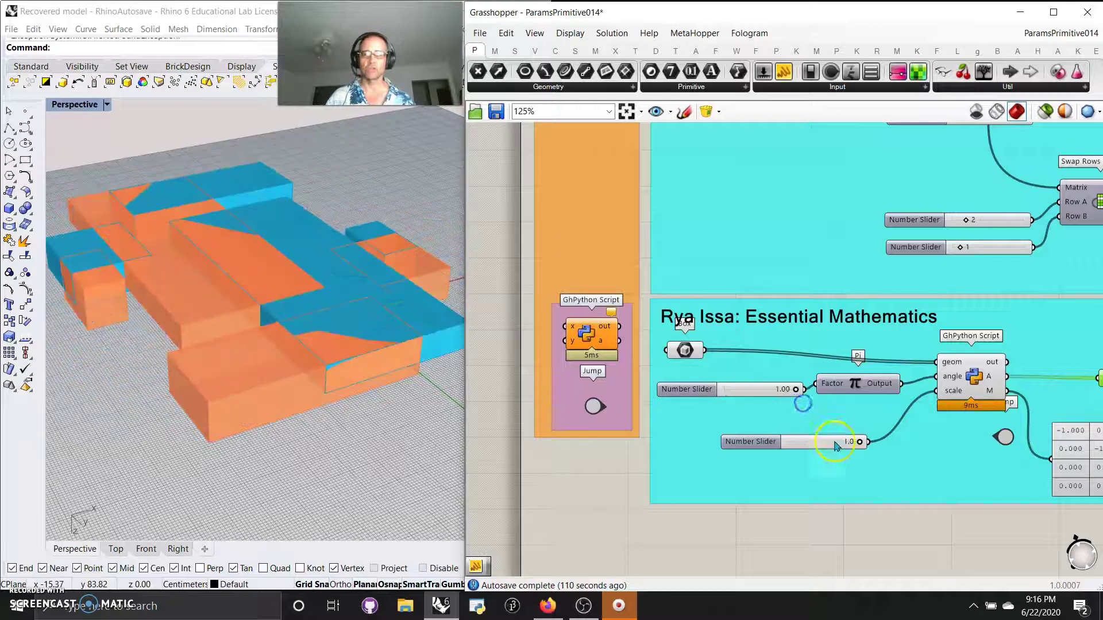
drag(857, 447, 880, 444)
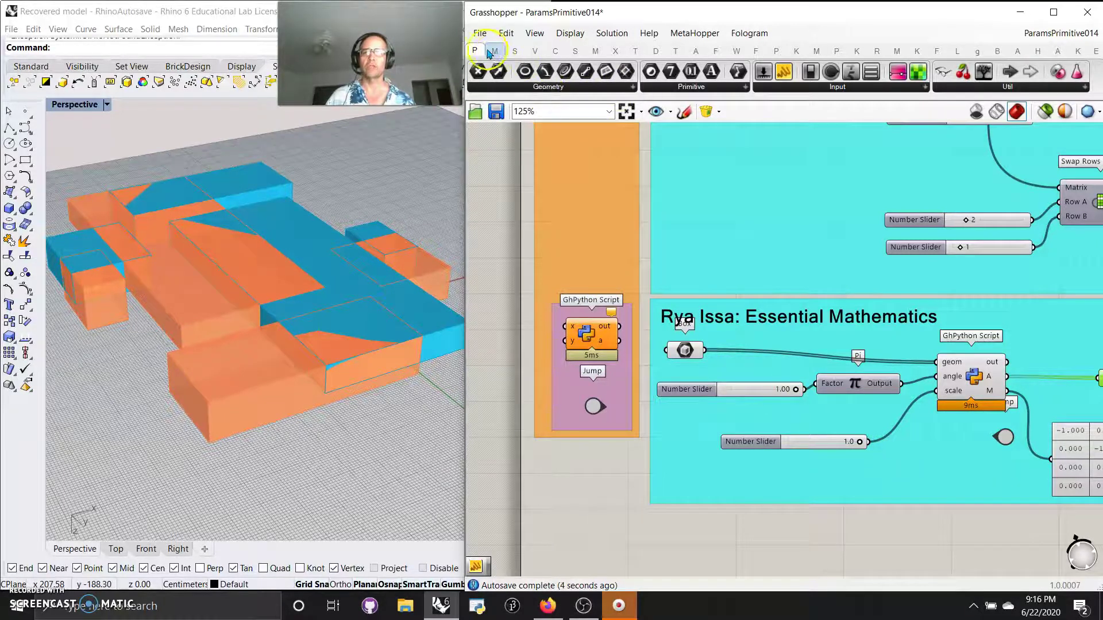
Add a Cylinder component below the Essential Mathematics group and wire it into the GhPython Script's geom input in place of the box.
click(575, 50)
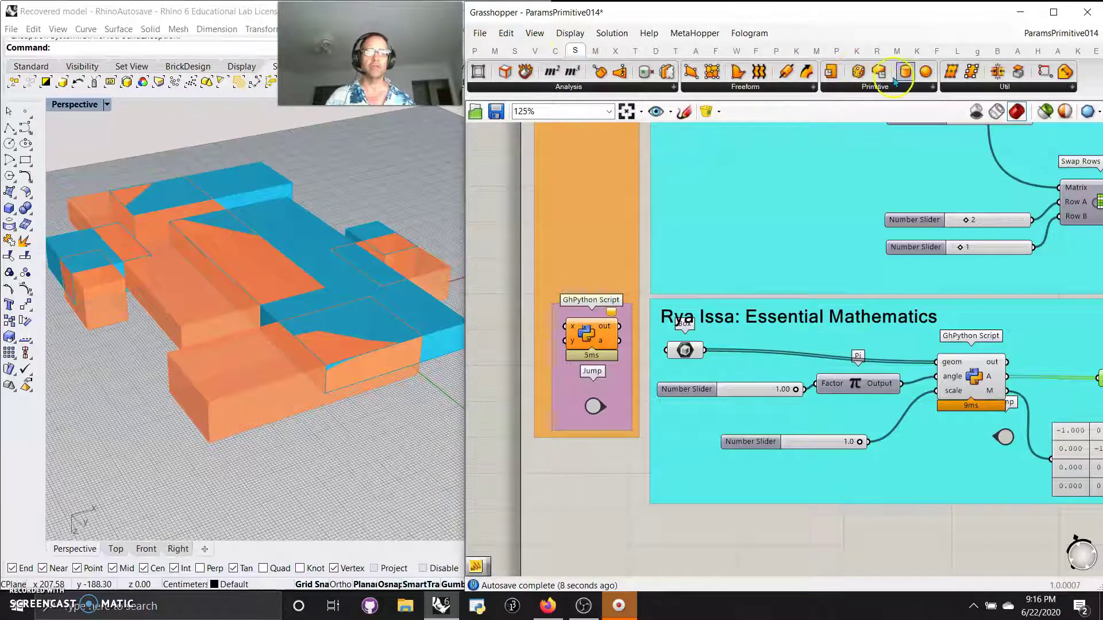
drag(894, 80, 933, 364)
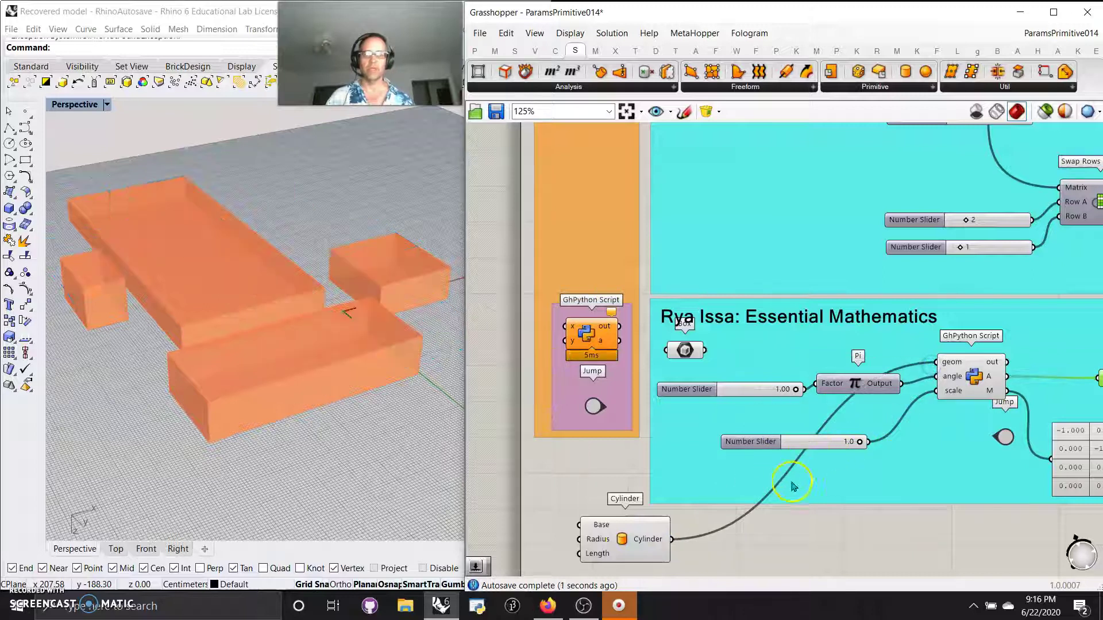
click(975, 379)
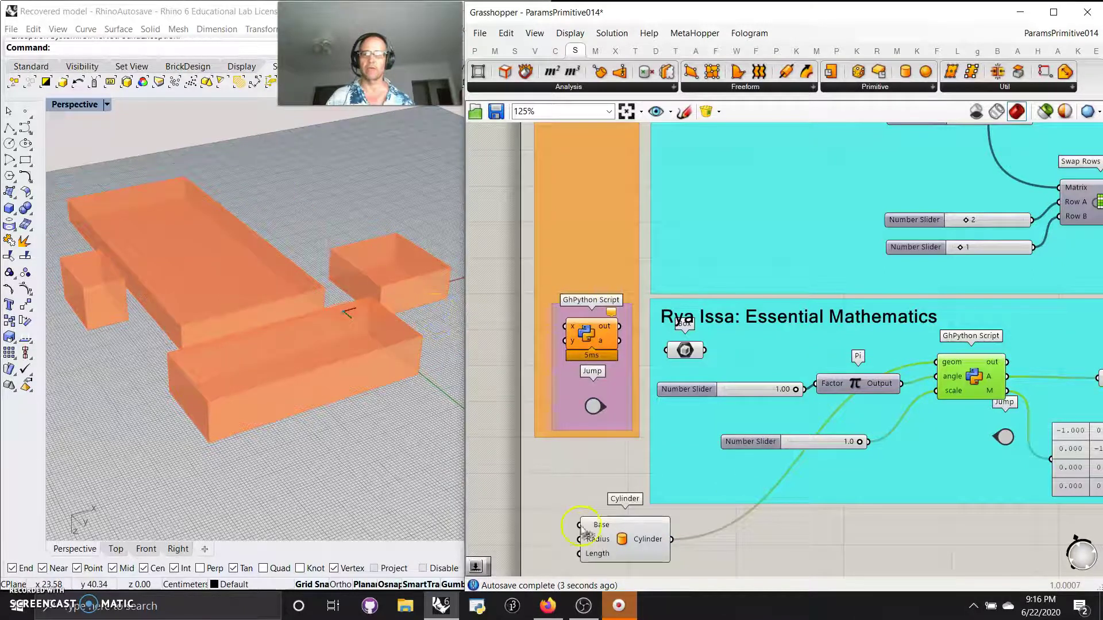
drag(601, 553, 813, 550)
Create a number slider with an initial value of 12, wire it to the cylinder's Radius and Length, and set it to 56.
click(666, 529)
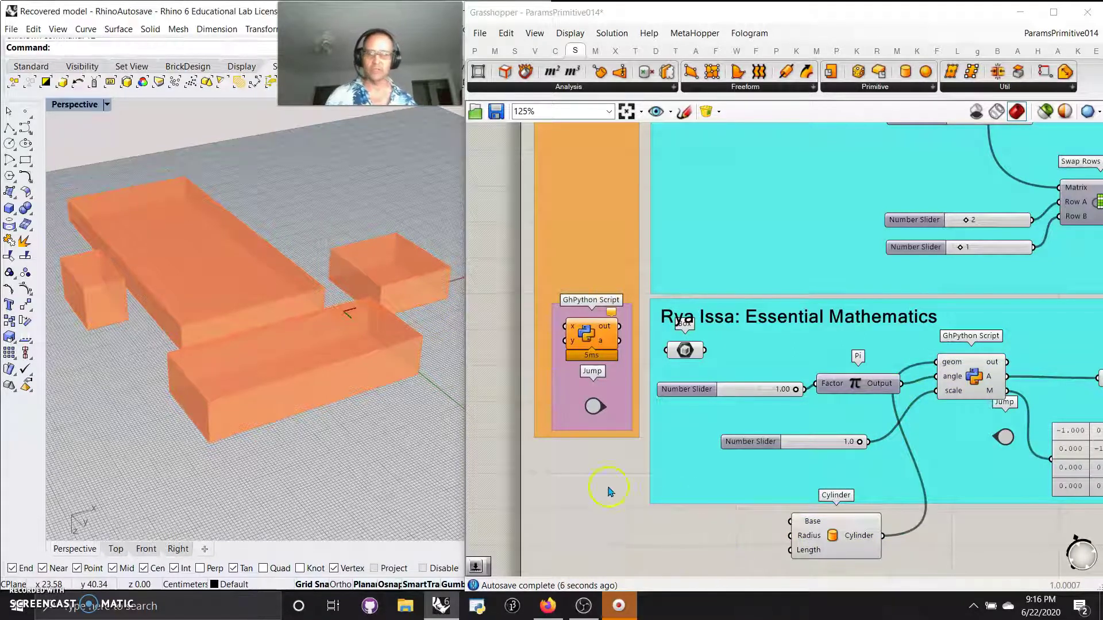
double_click(666, 530)
text(12)
key(Return)
drag(741, 531, 791, 550)
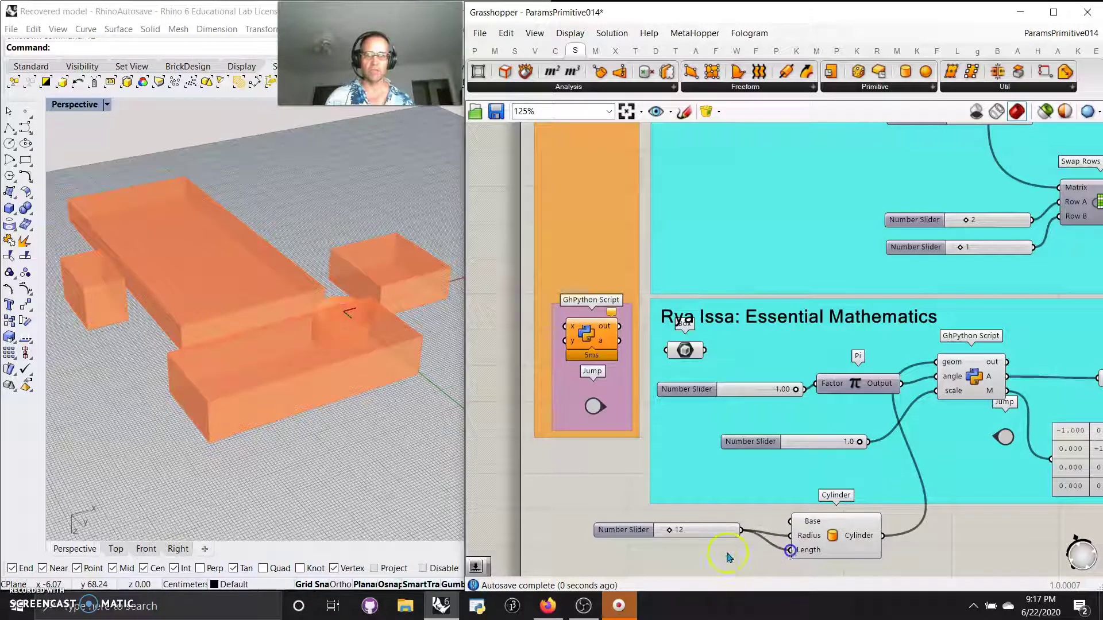
drag(676, 532, 700, 530)
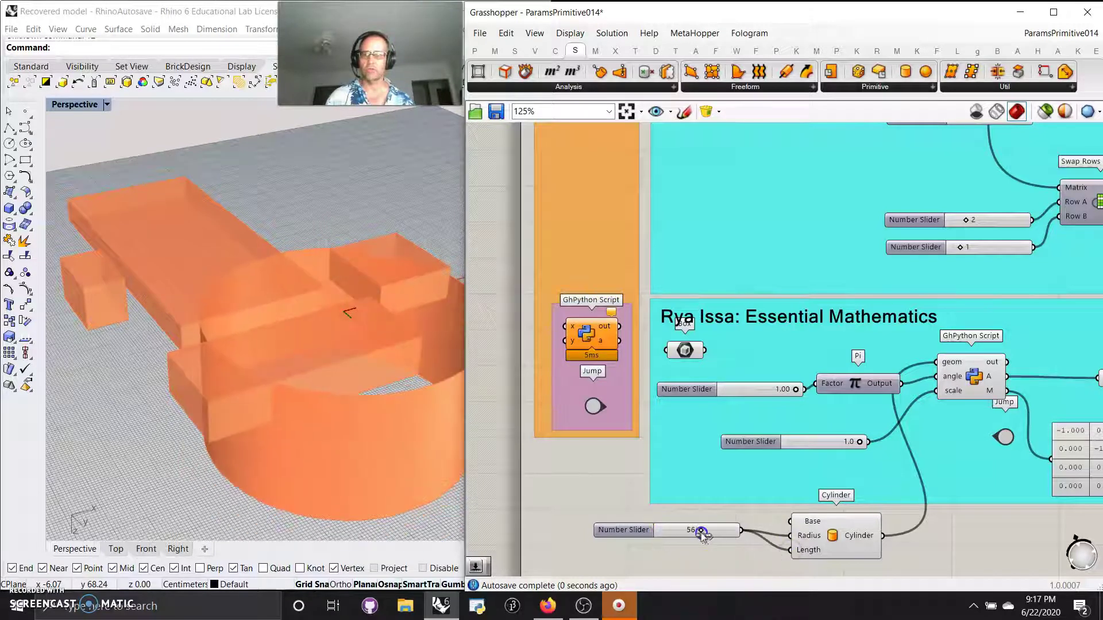
Select the GhPython Script, then set its scale slider to 0.8 and the Pi factor slider to 0.39.
click(953, 396)
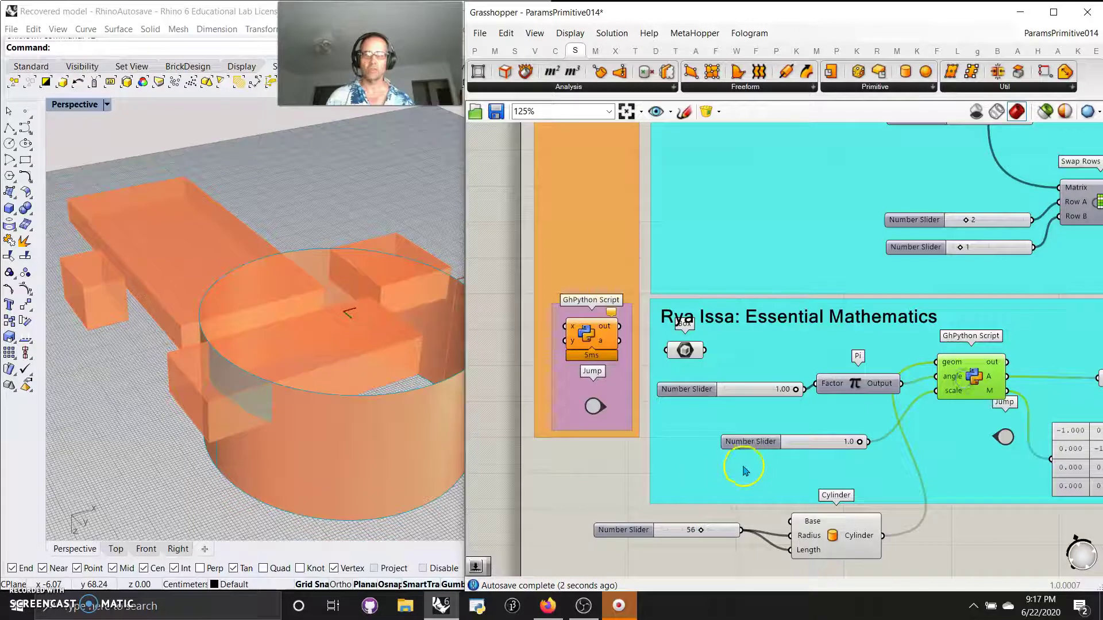
drag(860, 442, 842, 447)
drag(795, 390, 752, 401)
Shift the Cylinder component slightly and feed its Base input from a new XZ Plane component.
drag(827, 529, 803, 529)
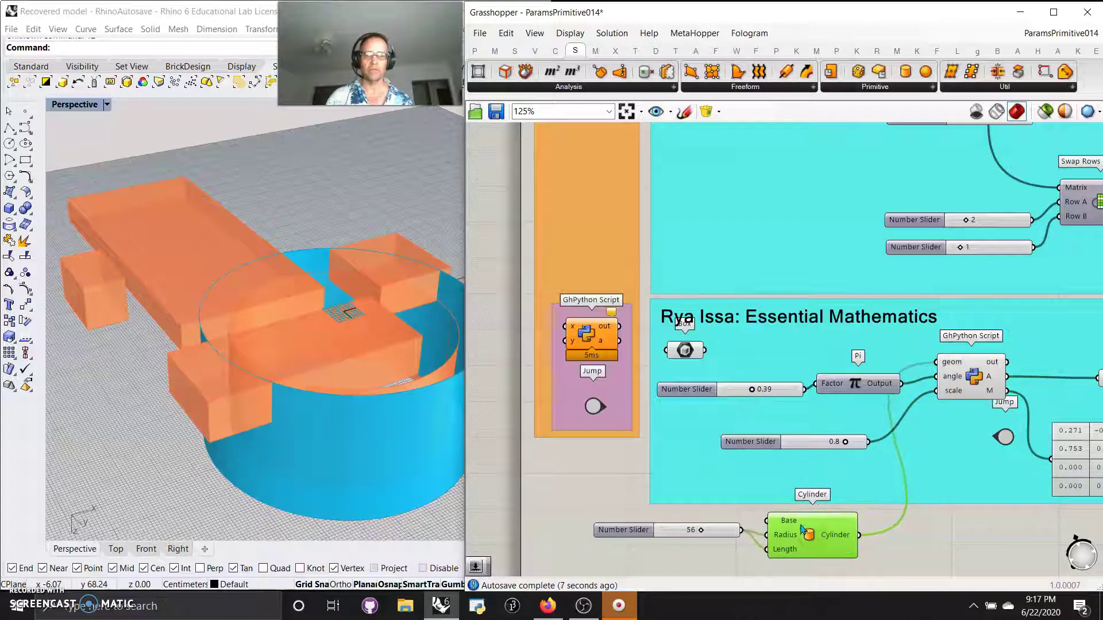
double_click(647, 511)
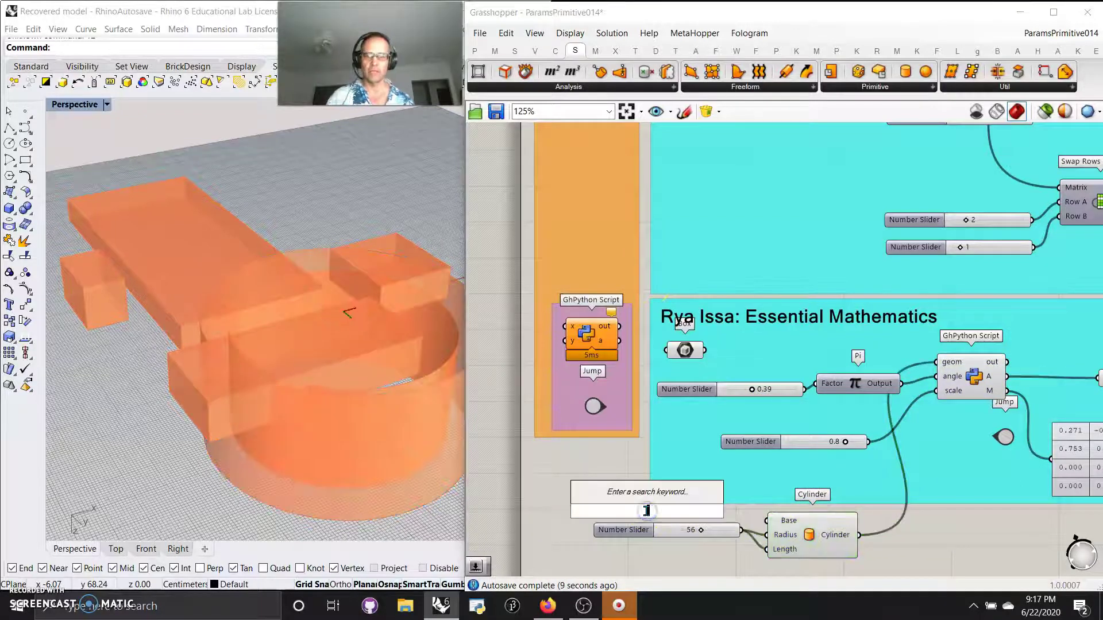
text(xz)
key(Return)
drag(693, 513, 767, 520)
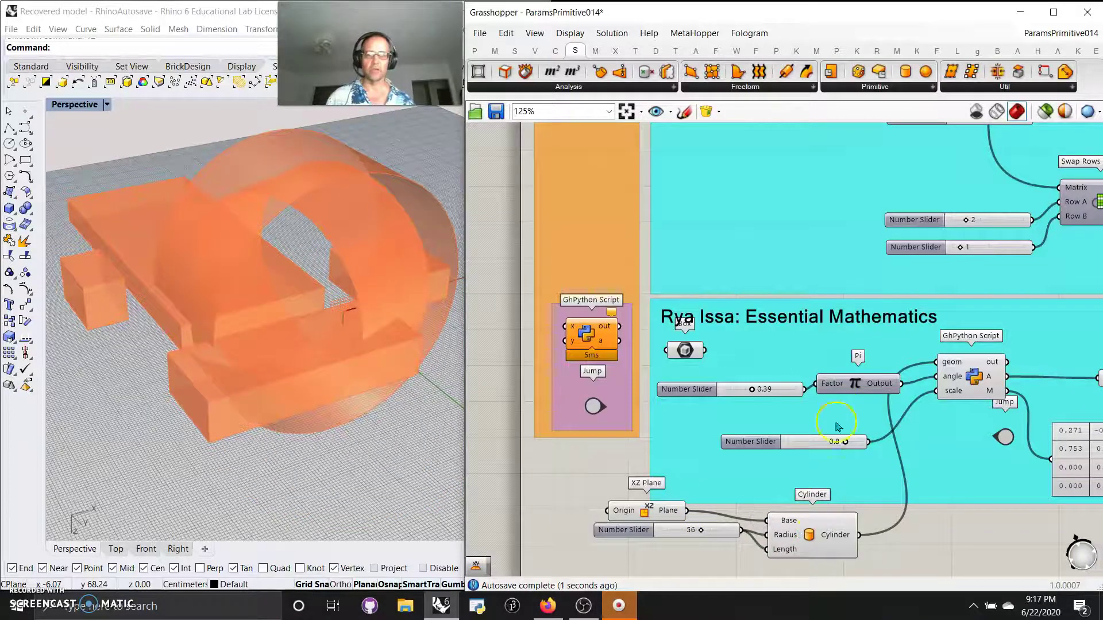
Set the scale slider to 0.6 and the Pi factor slider to 0.17.
drag(844, 444, 830, 443)
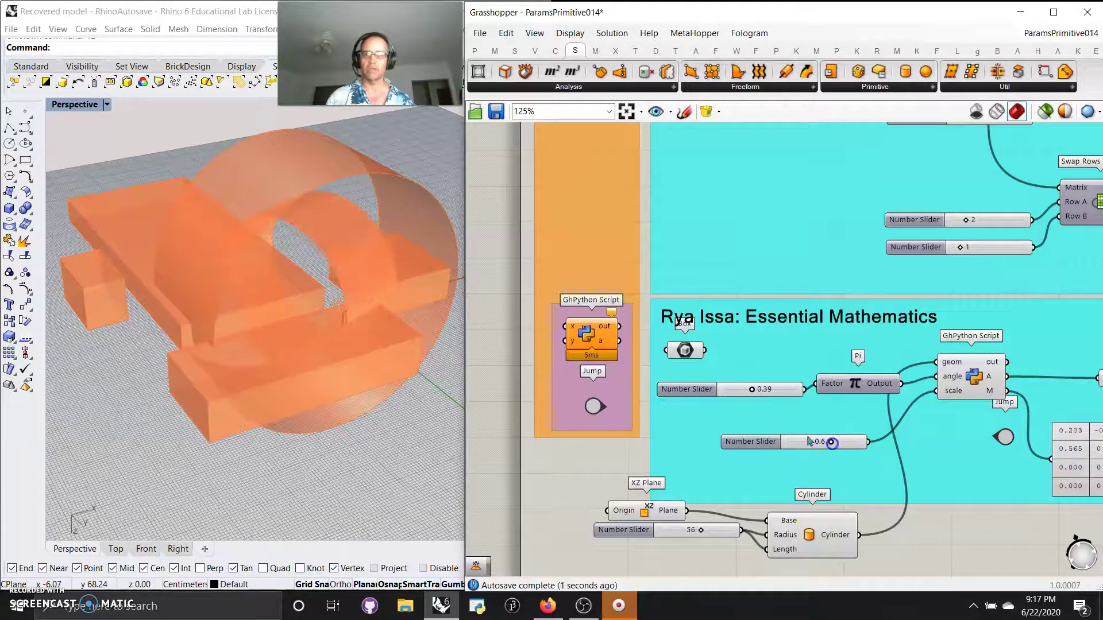
mouse_move(751, 393)
mouse_down()
mouse_move(753, 402)
mouse_move(692, 409)
mouse_move(811, 400)
mouse_move(725, 397)
mouse_move(736, 395)
mouse_up()
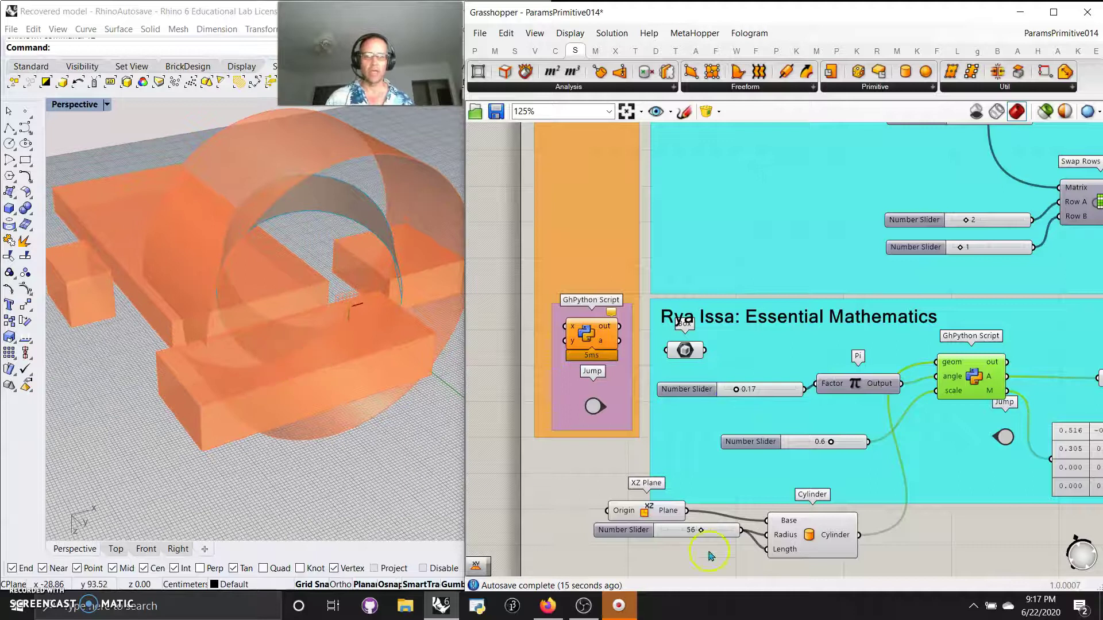
Wire the box into the geom input alongside the cylinder, with the Pi factor slider at its minimum and the scale slider at 0.4.
click(706, 356)
drag(708, 358, 926, 372)
drag(736, 389, 719, 414)
drag(831, 441, 816, 441)
In the matrix definition, add a Panel connected to the List Length output and shrink it to a compact size.
scroll(842, 374, down, 5)
scroll(798, 385, up, 4)
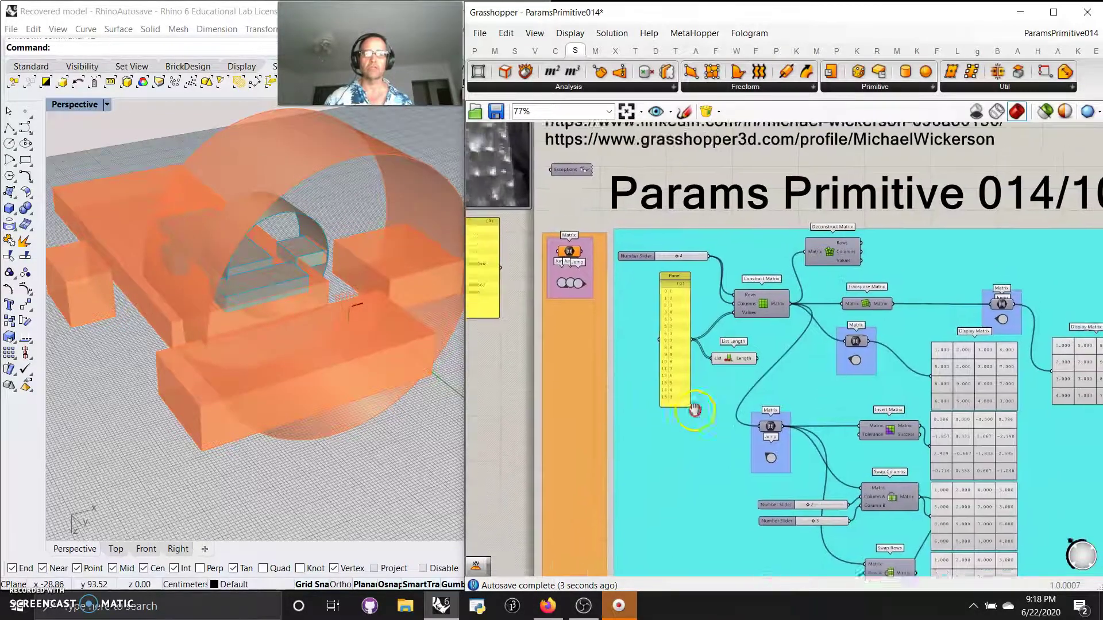
scroll(707, 396, up, 3)
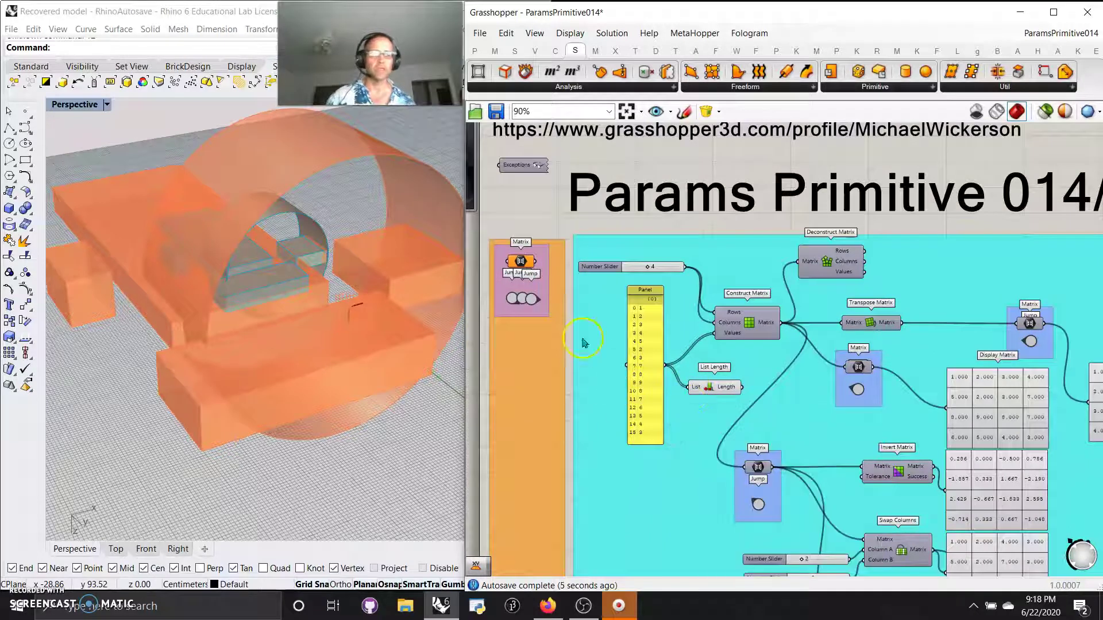
click(531, 298)
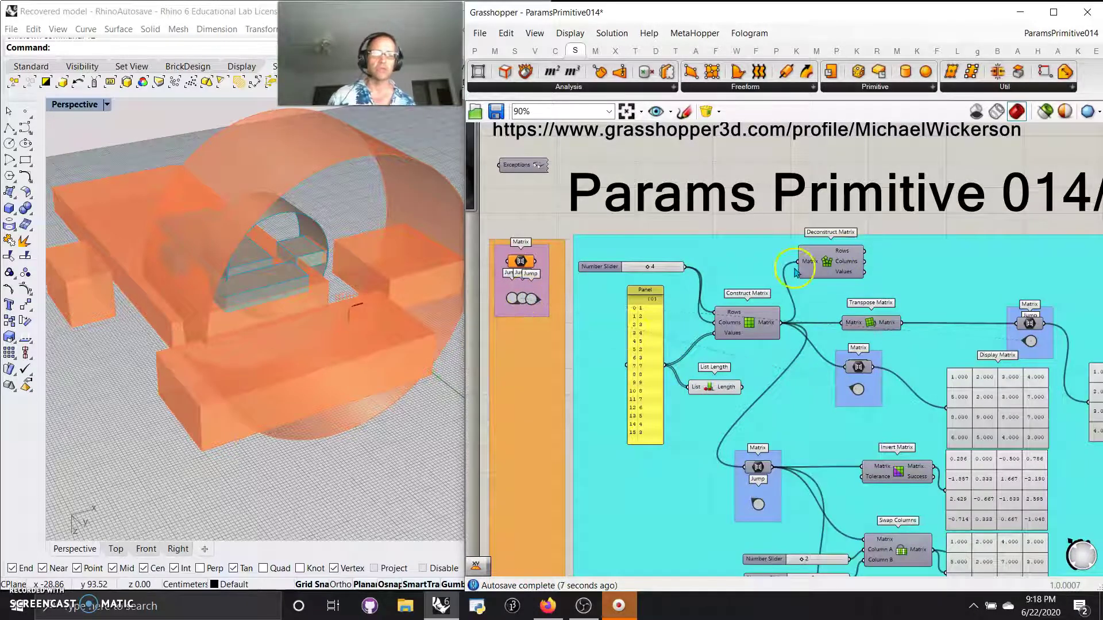
scroll(748, 324, up, 3)
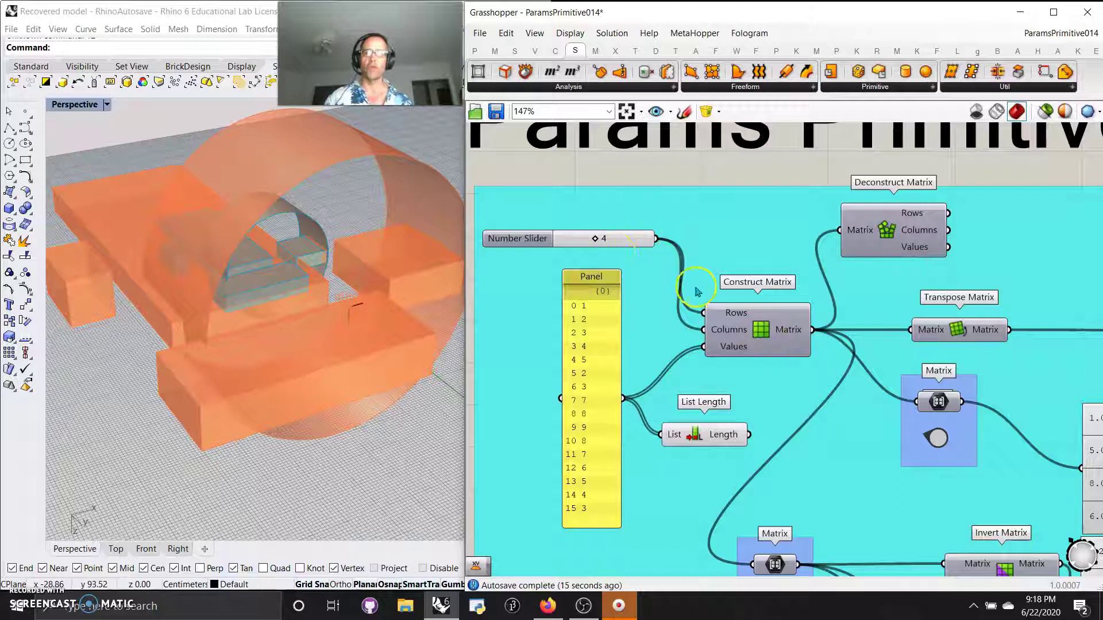
right_drag(730, 345, 782, 364)
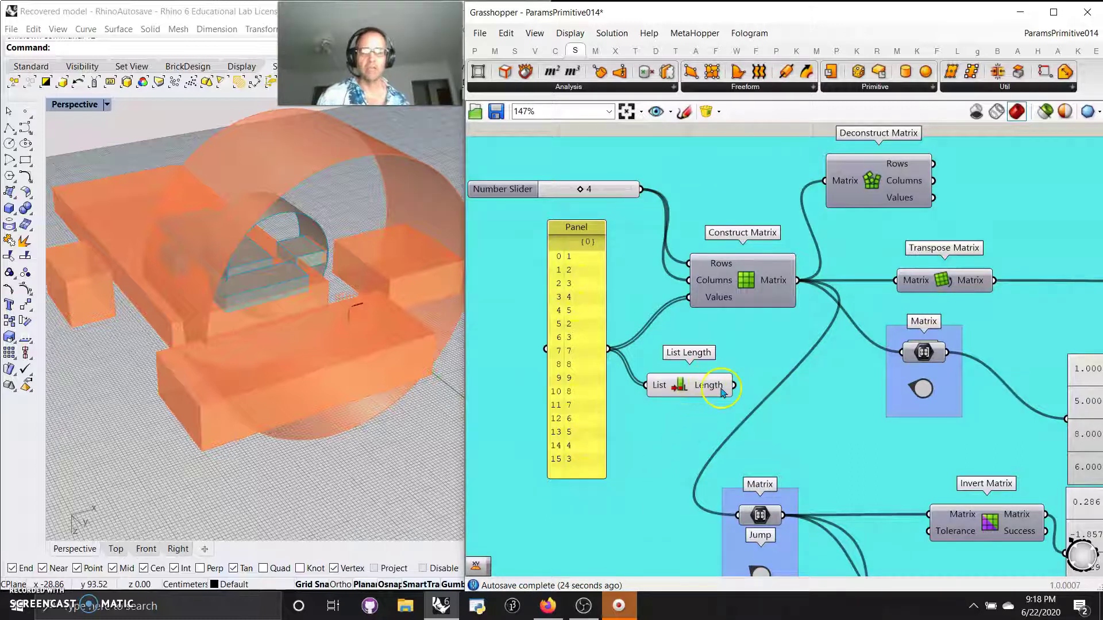
click(474, 50)
drag(810, 71, 810, 421)
drag(734, 385, 741, 421)
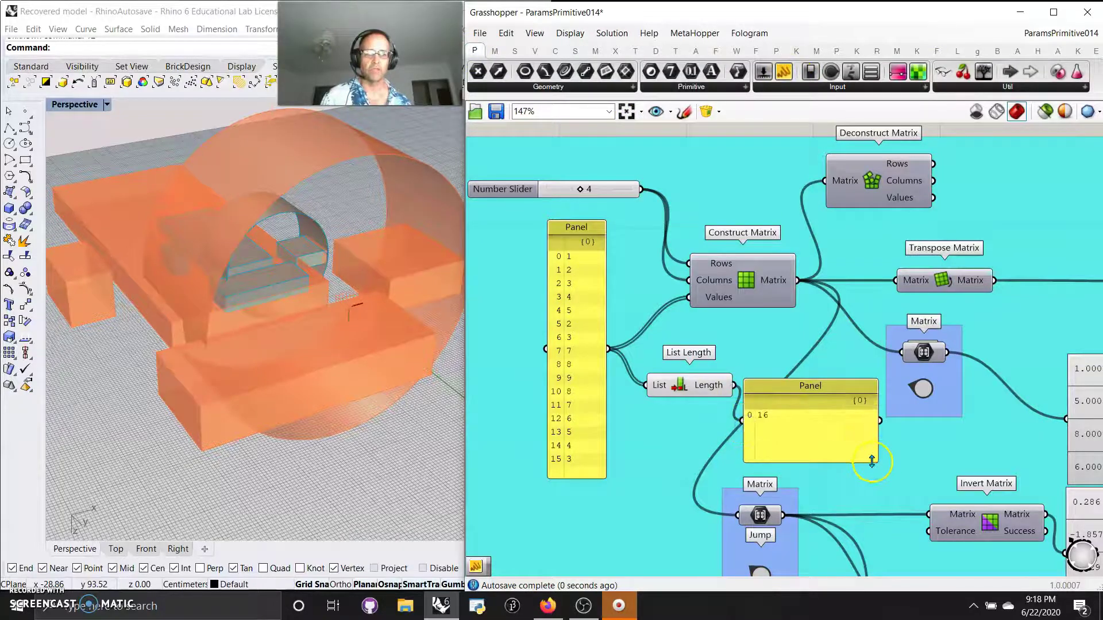
drag(872, 461, 805, 429)
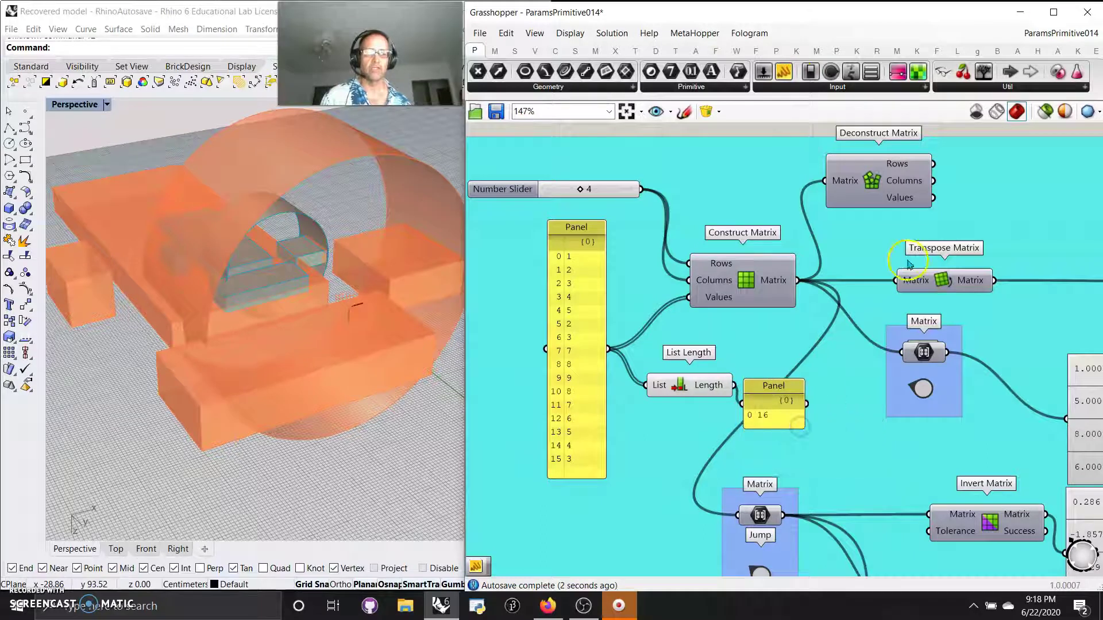
Display the full list of Matrix components available in the Maths category.
right_drag(851, 238, 820, 261)
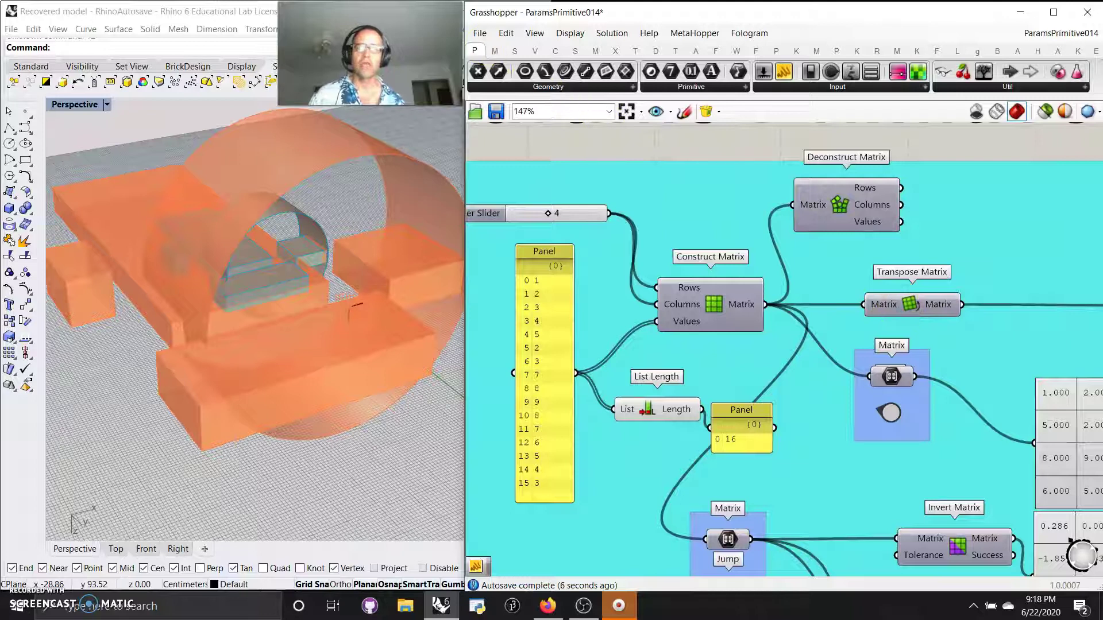
click(494, 50)
click(578, 87)
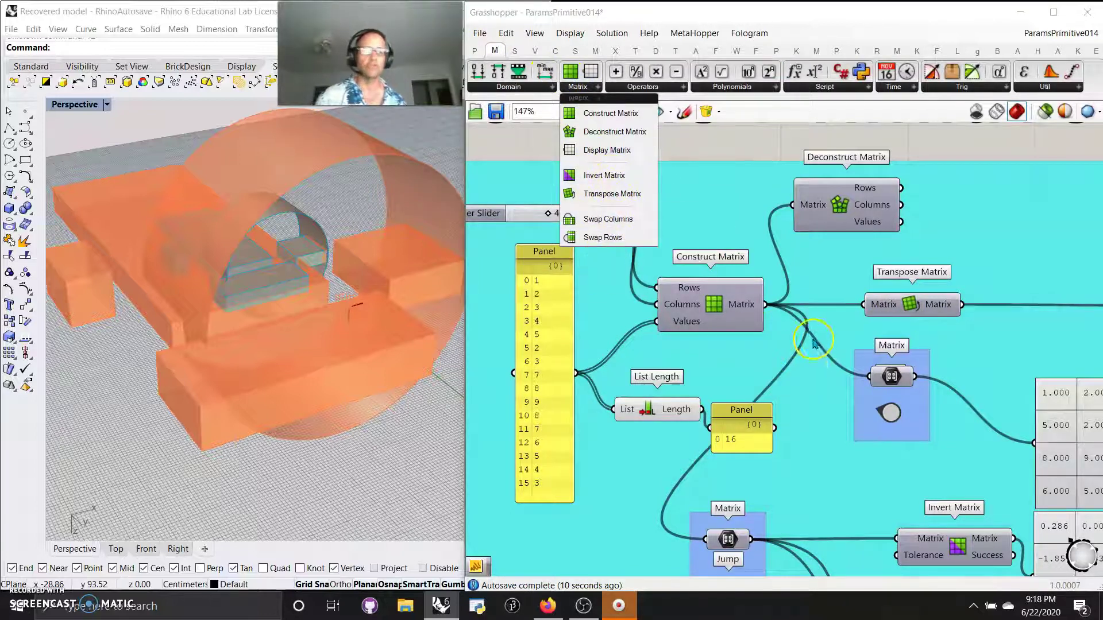
Ungroup the large cyan group surrounding the matrix components.
click(829, 359)
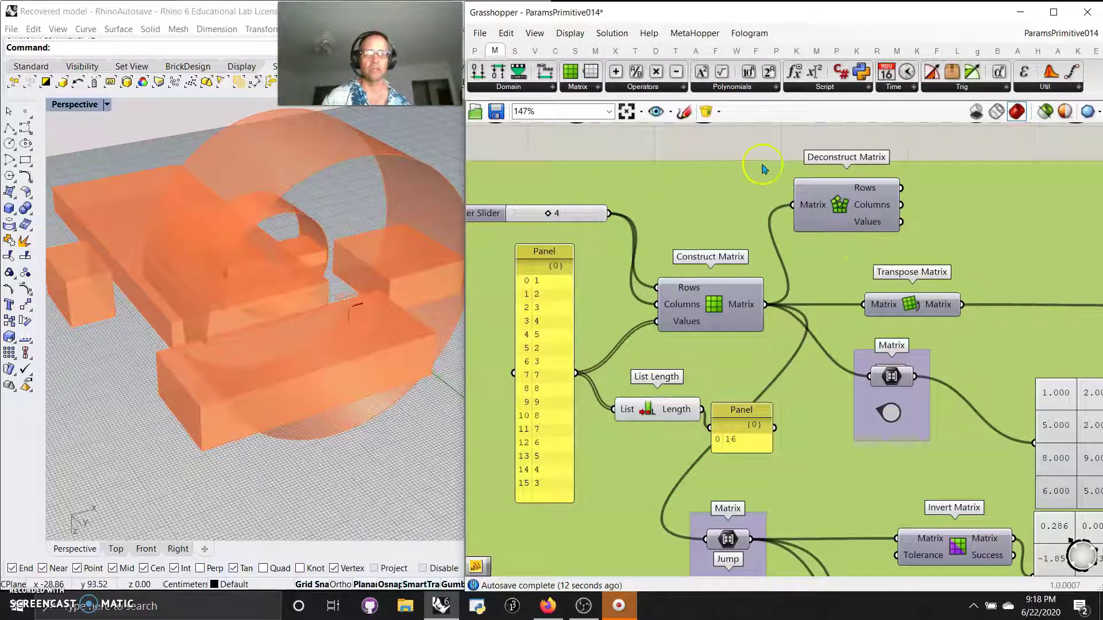
right_click(742, 186)
click(756, 284)
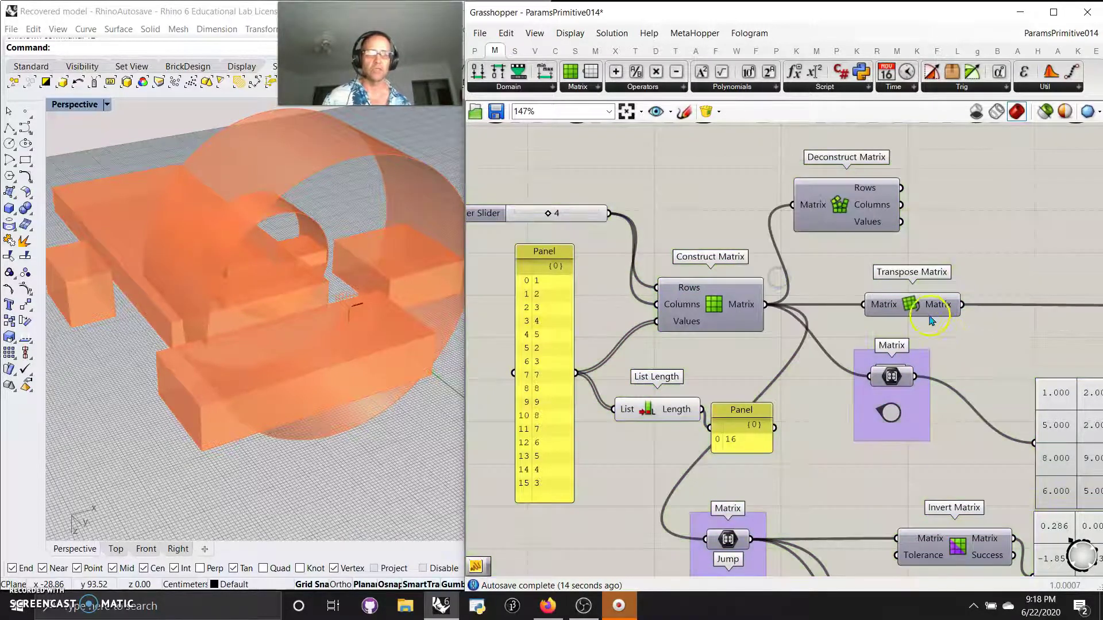
Examine the Transpose, Invert, Swap Columns and Swap Rows components with their displayed matrices, down to the GhPython Script's matrix output.
mouse_move(942, 313)
right_down()
mouse_move(950, 320)
mouse_move(795, 240)
mouse_move(784, 252)
right_up()
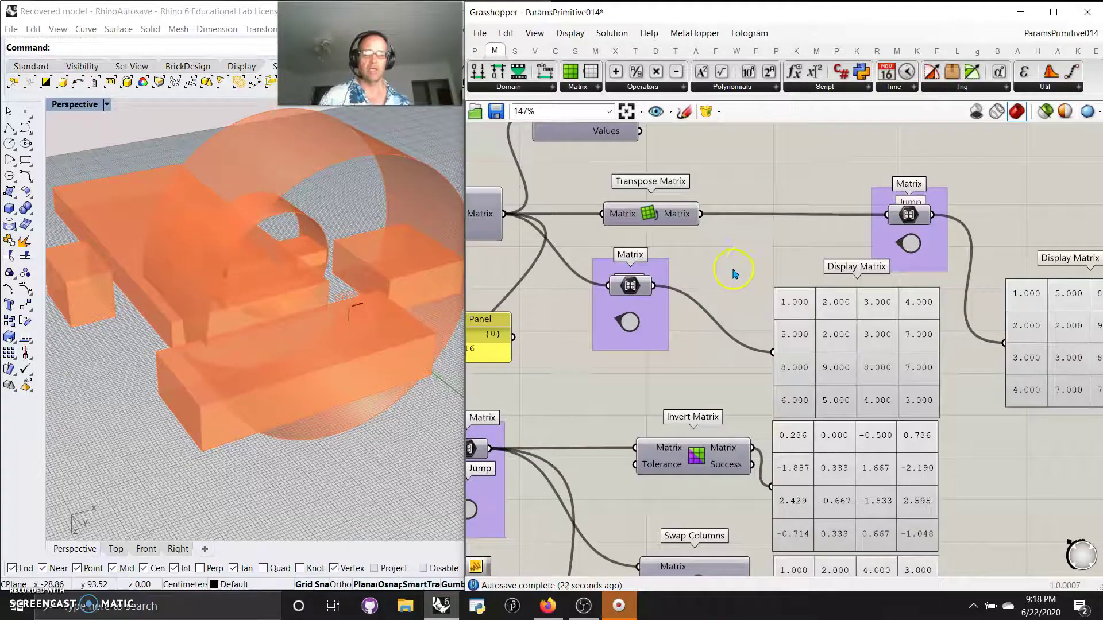
right_drag(754, 255, 718, 219)
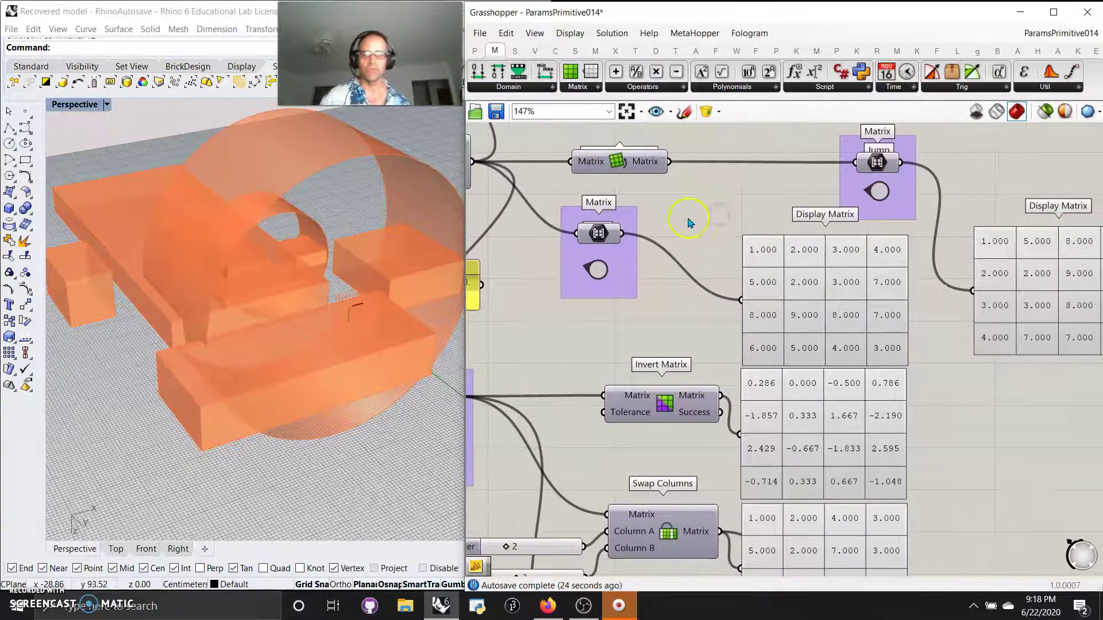
right_drag(954, 382, 898, 387)
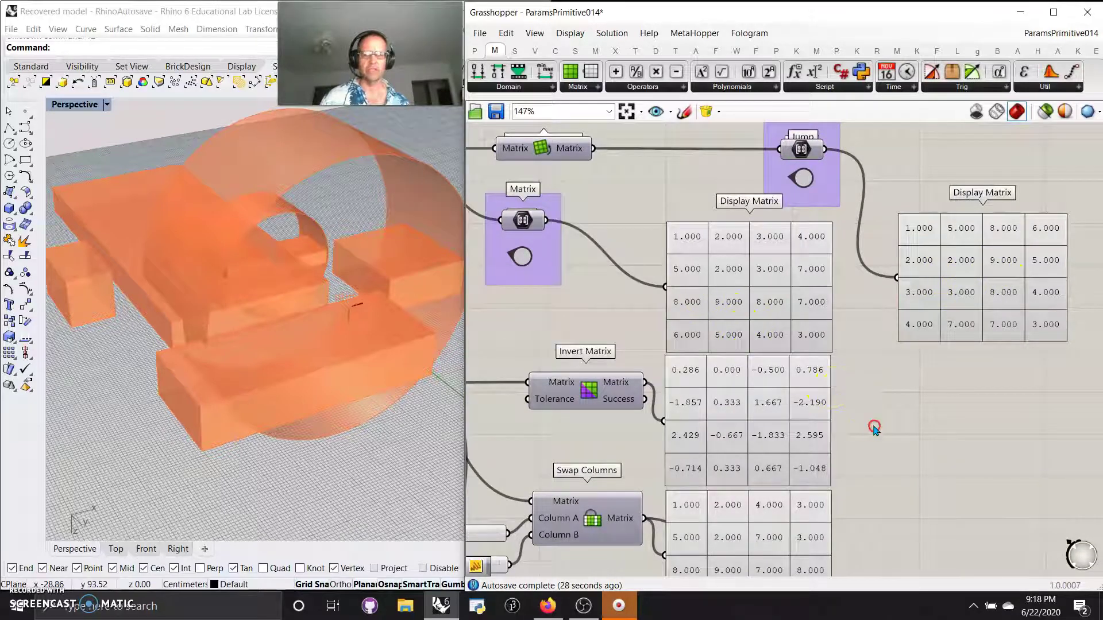
right_drag(874, 426, 876, 404)
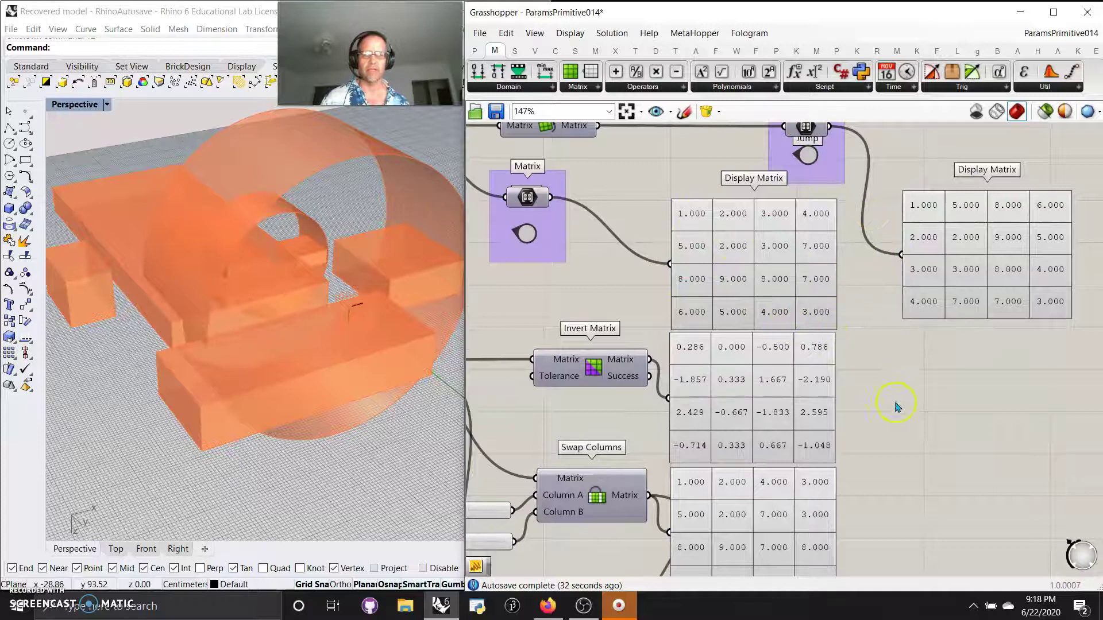
right_drag(884, 390, 1091, 345)
right_drag(884, 345, 750, 313)
right_drag(625, 388, 647, 315)
right_drag(553, 377, 615, 294)
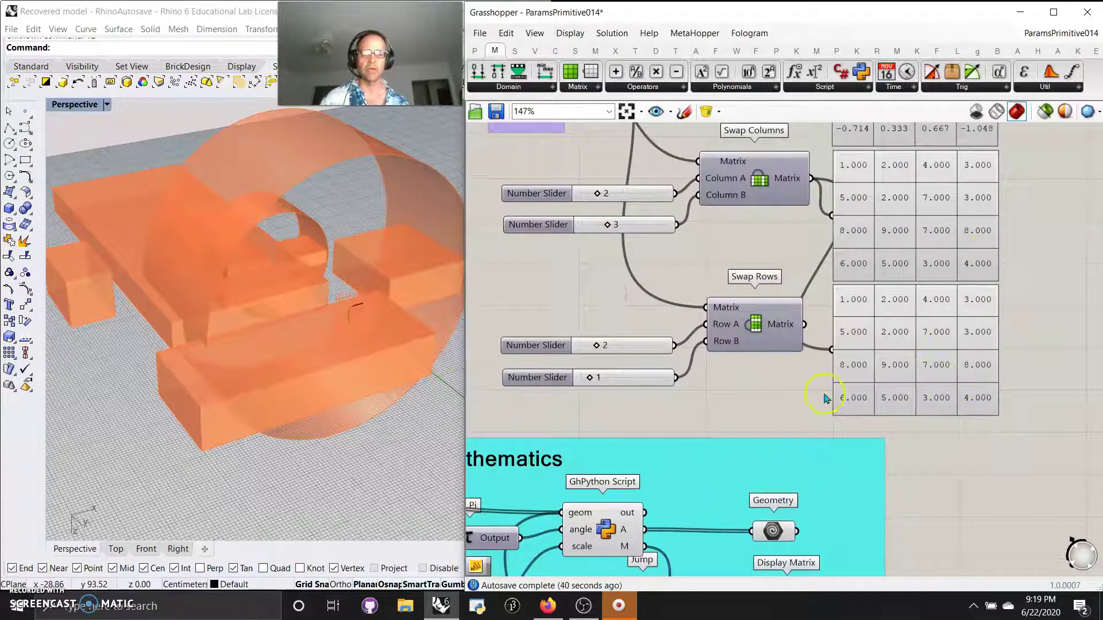
right_drag(769, 399, 775, 358)
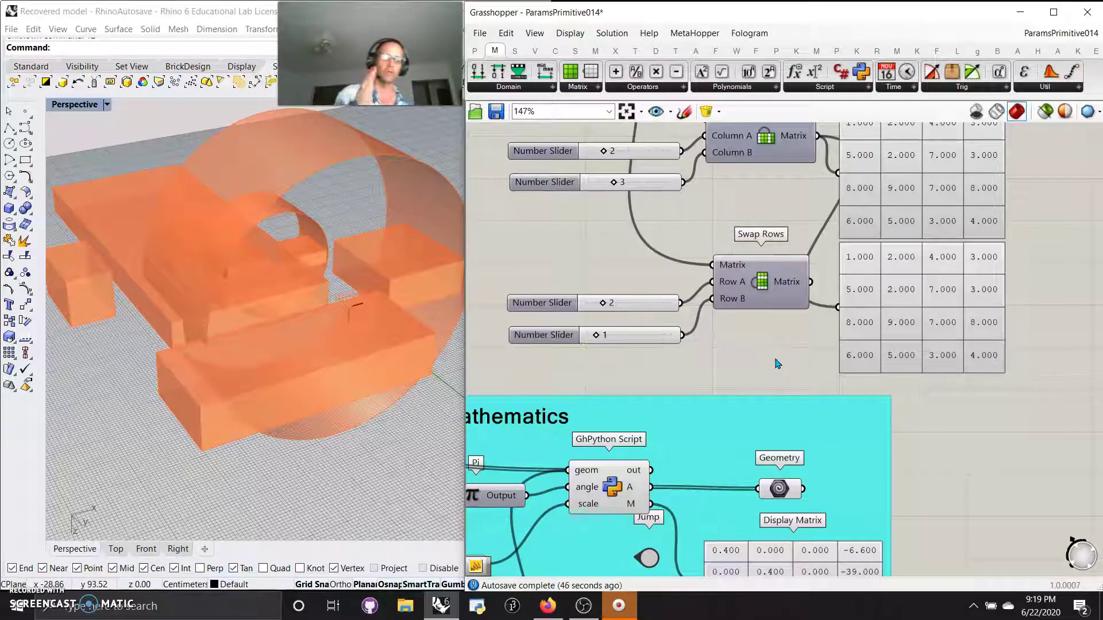
right_drag(751, 364, 795, 338)
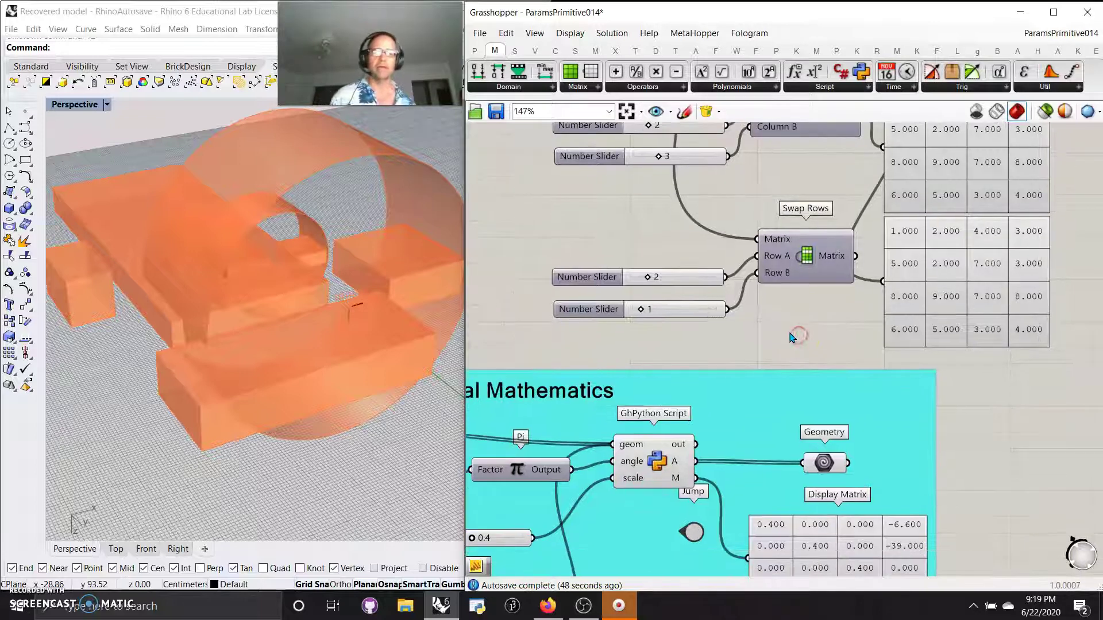
scroll(770, 334, down, 2)
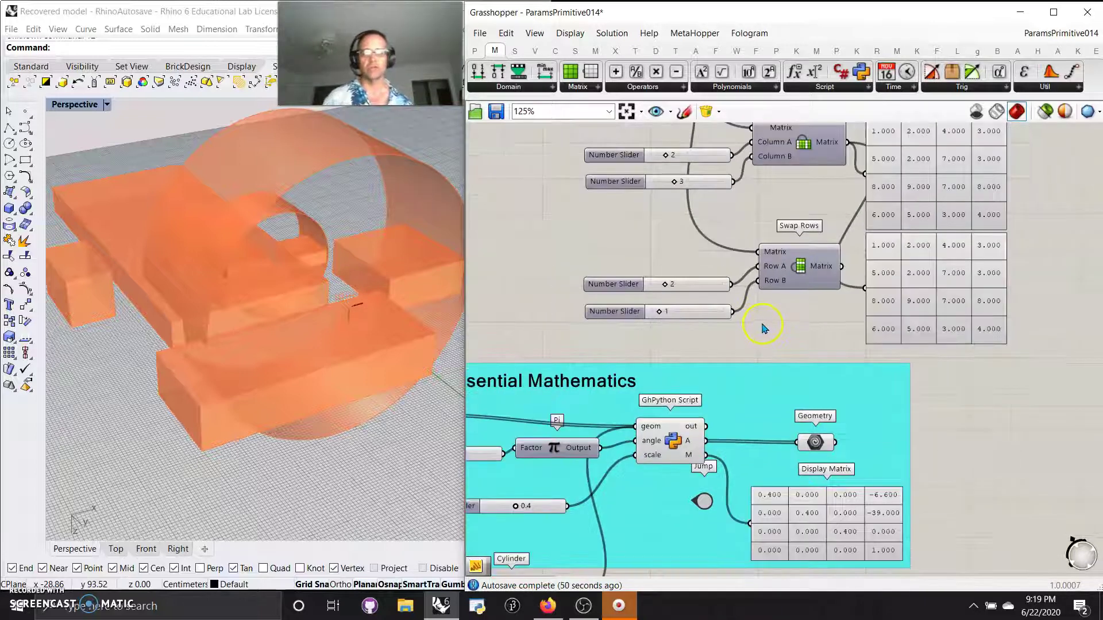
Set the angle factor slider feeding the Pi component in the "Essential Mathematics" group to 0.40.
right_drag(763, 342, 959, 263)
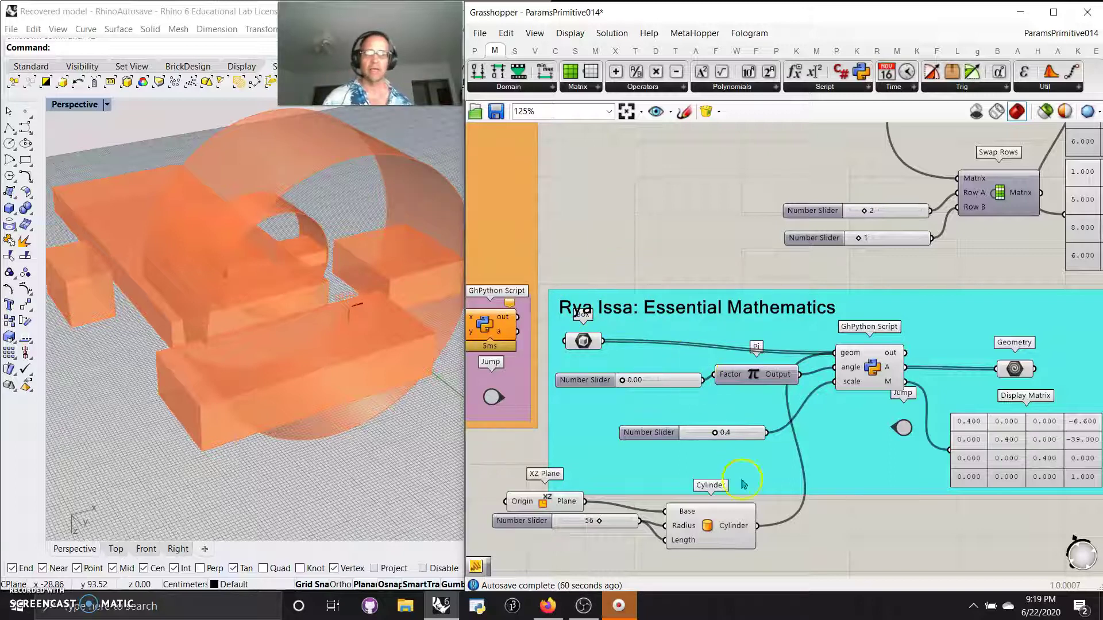
right_drag(846, 555, 834, 487)
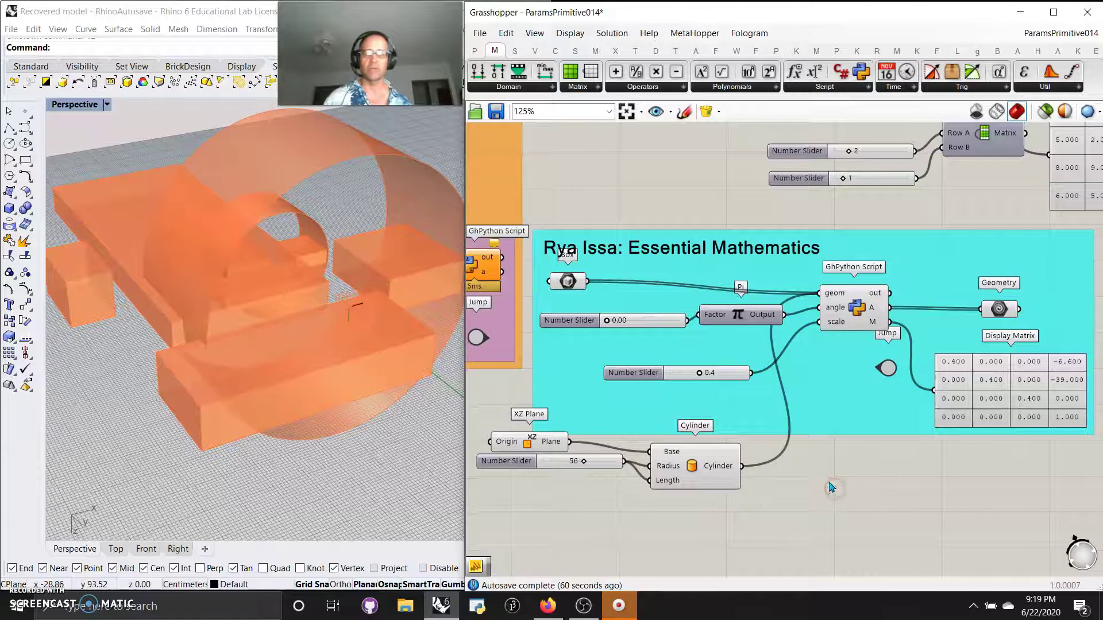
right_drag(511, 405, 549, 405)
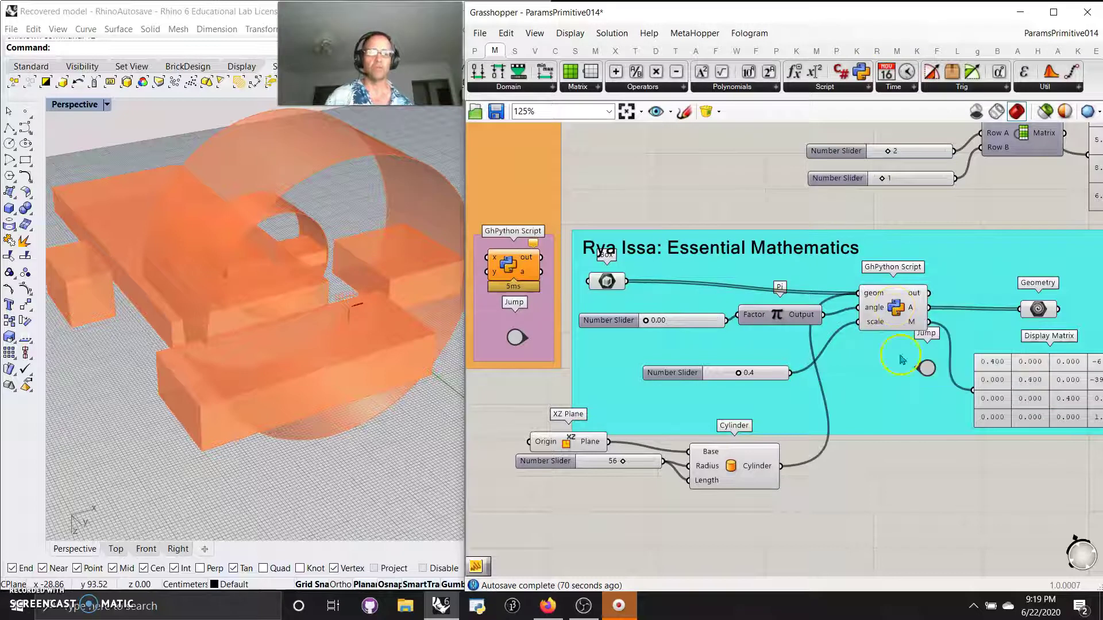
right_drag(948, 515, 906, 481)
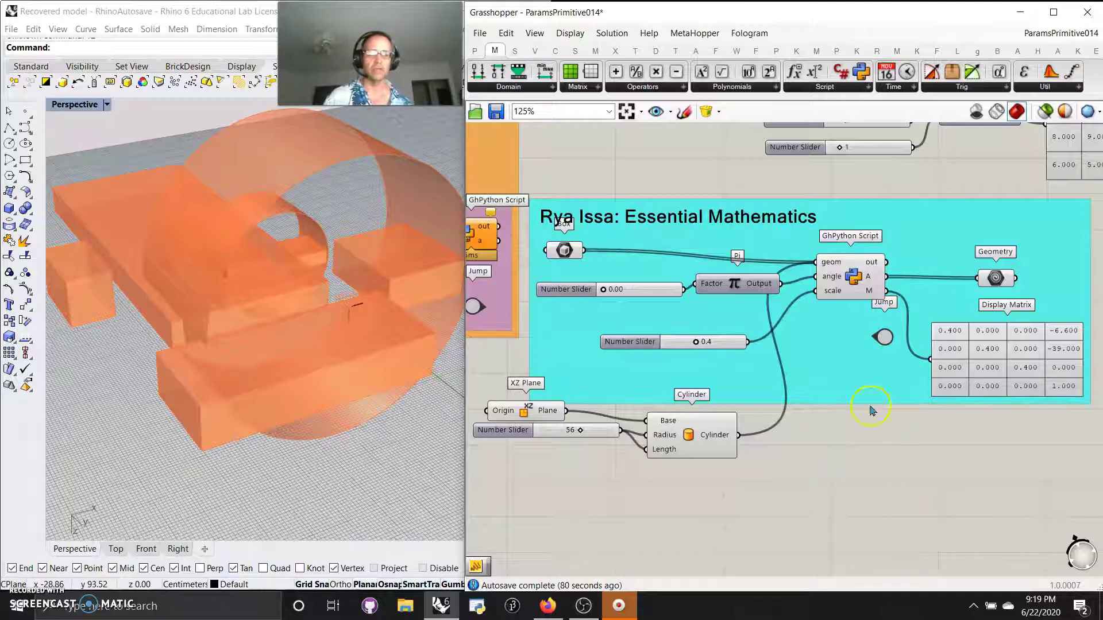
mouse_move(992, 280)
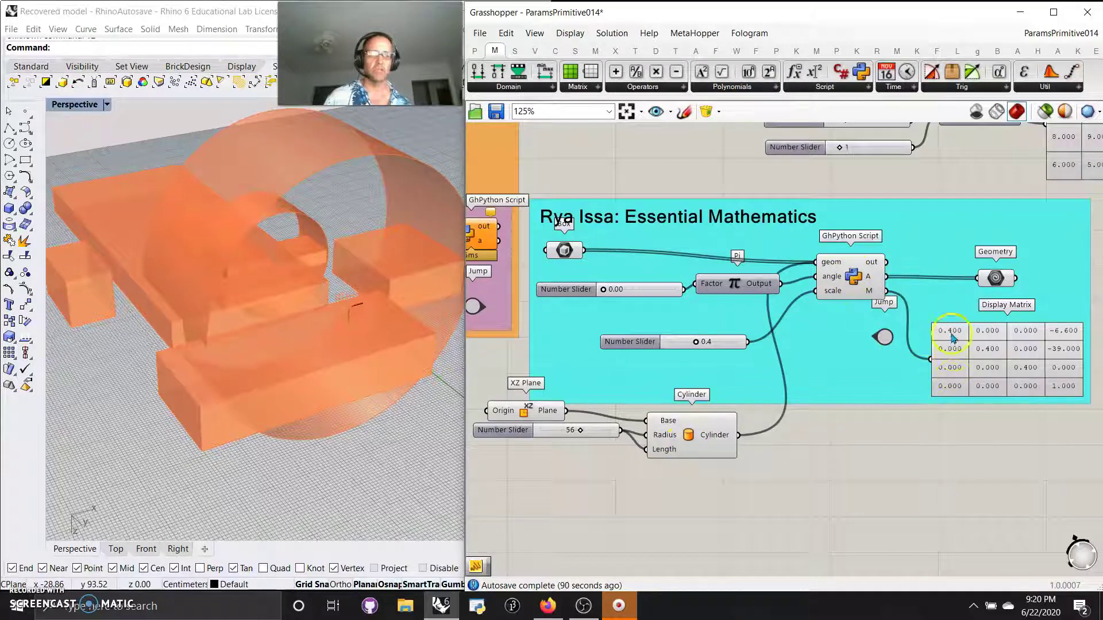
right_drag(1059, 456, 994, 456)
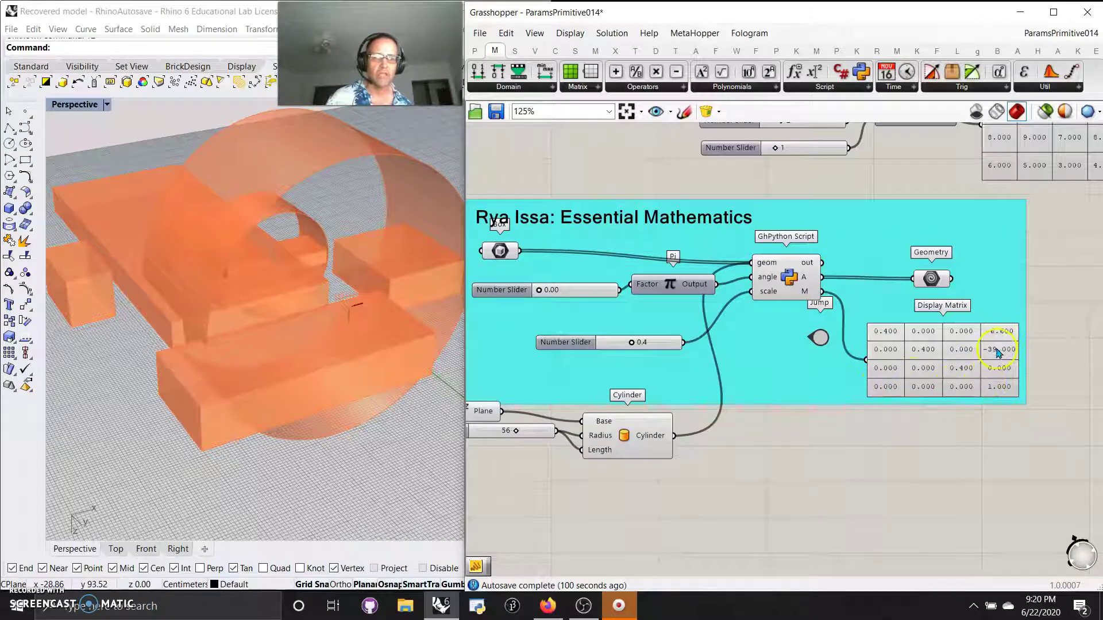
right_drag(731, 468, 795, 460)
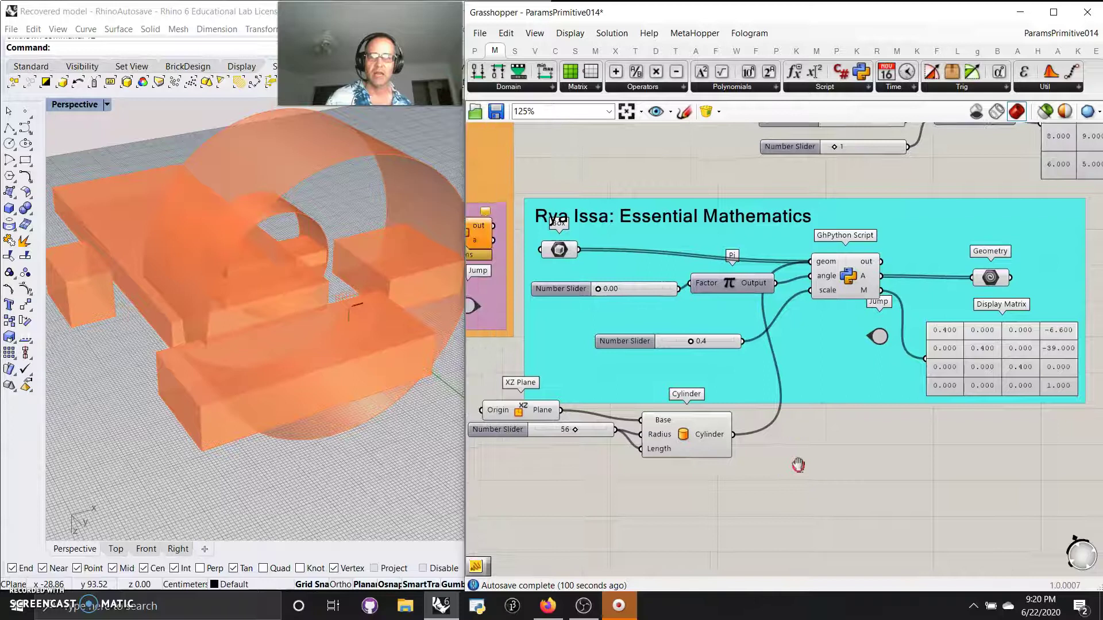
drag(602, 293, 627, 296)
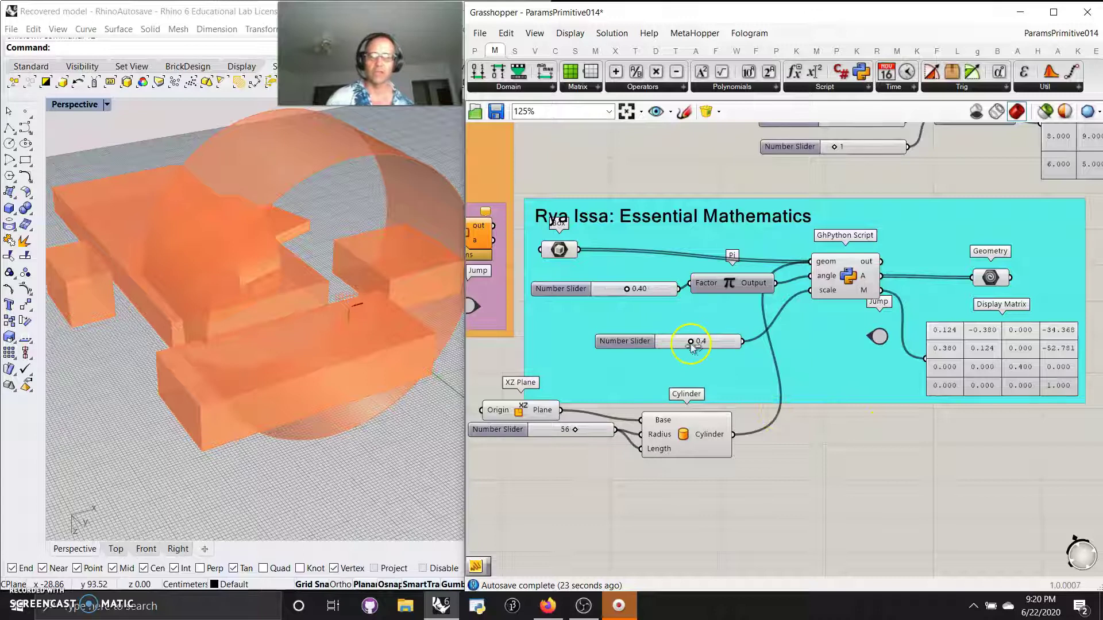
Move the XZ Plane, its number slider and the Cylinder component further below the Essential Mathematics group.
right_drag(851, 440, 851, 418)
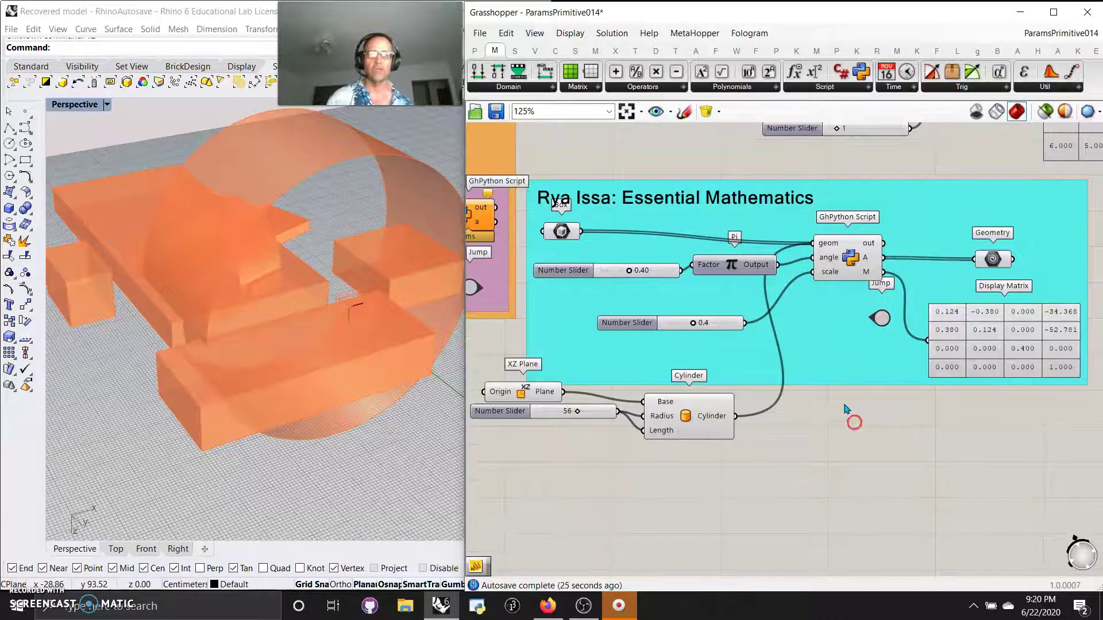
scroll(852, 419, down, 3)
drag(746, 454, 660, 461)
Start a new brick from the whole Essential Mathematics group and name its tab after the author in the group's title.
drag(1025, 407, 615, 244)
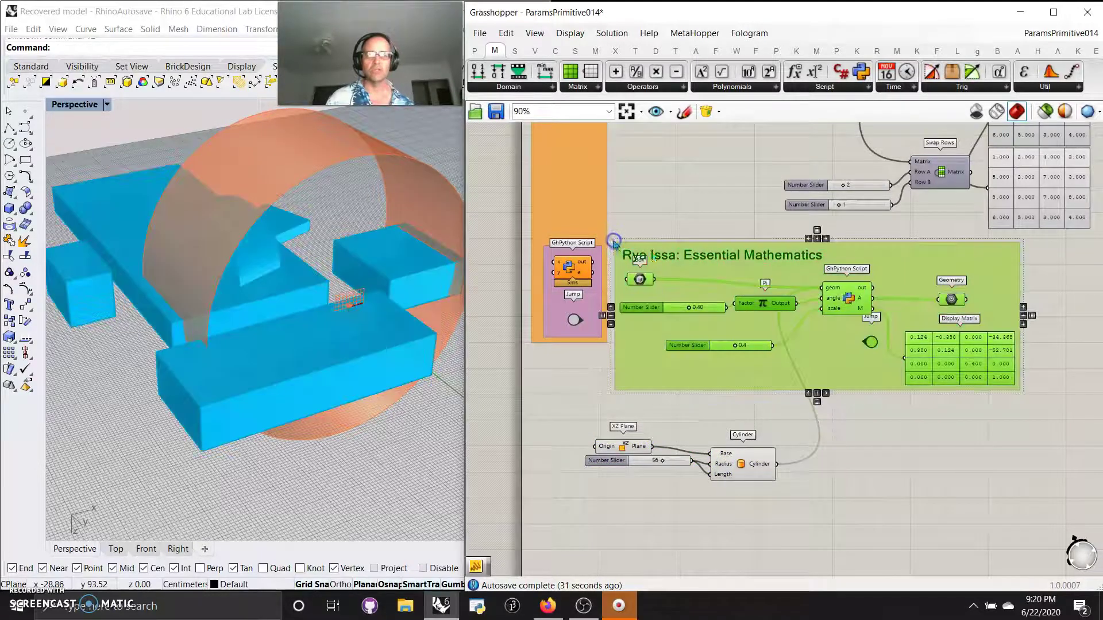
click(707, 112)
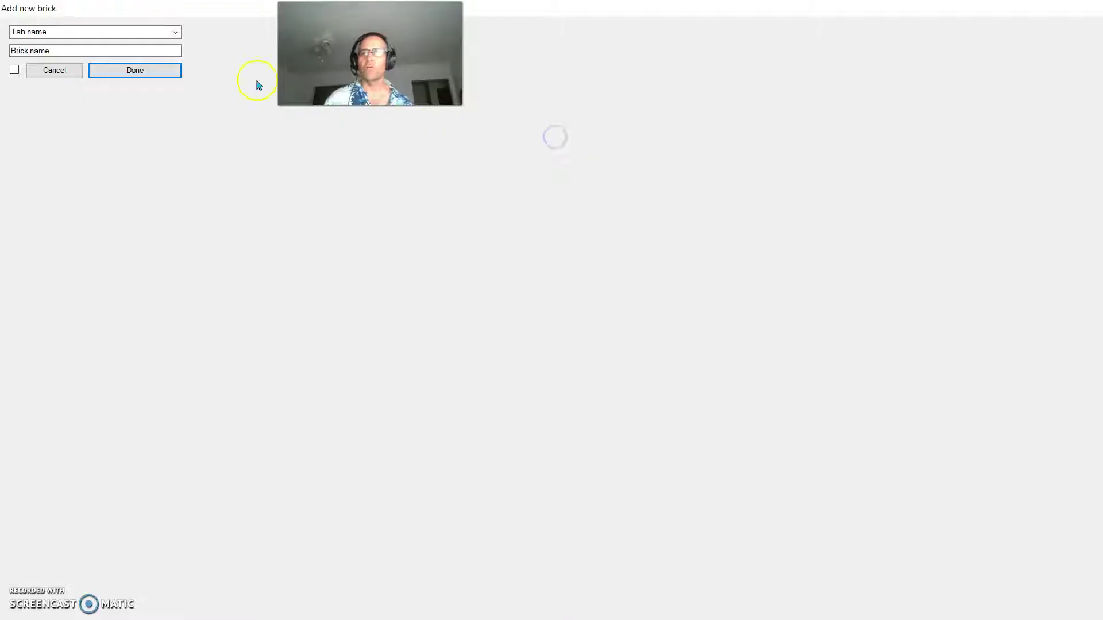
click(77, 31)
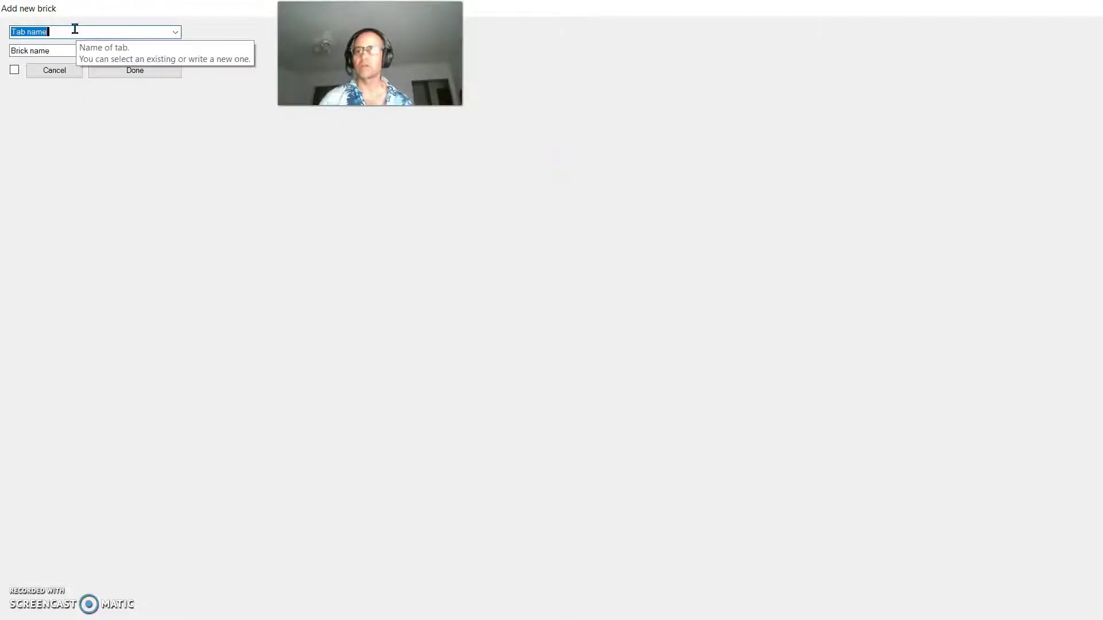
click(175, 32)
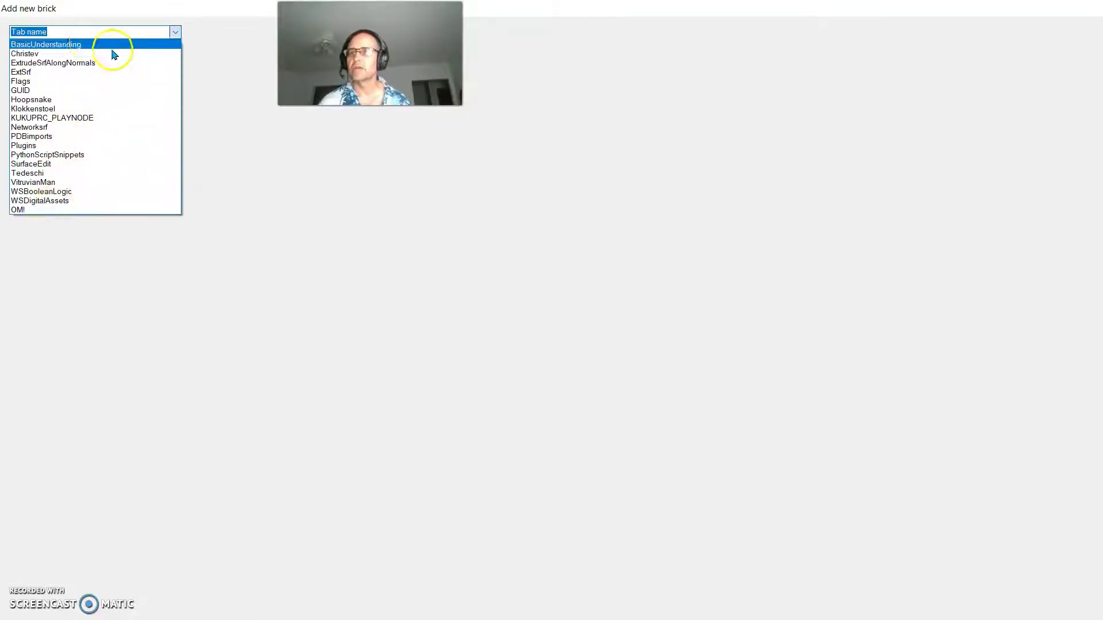
click(75, 32)
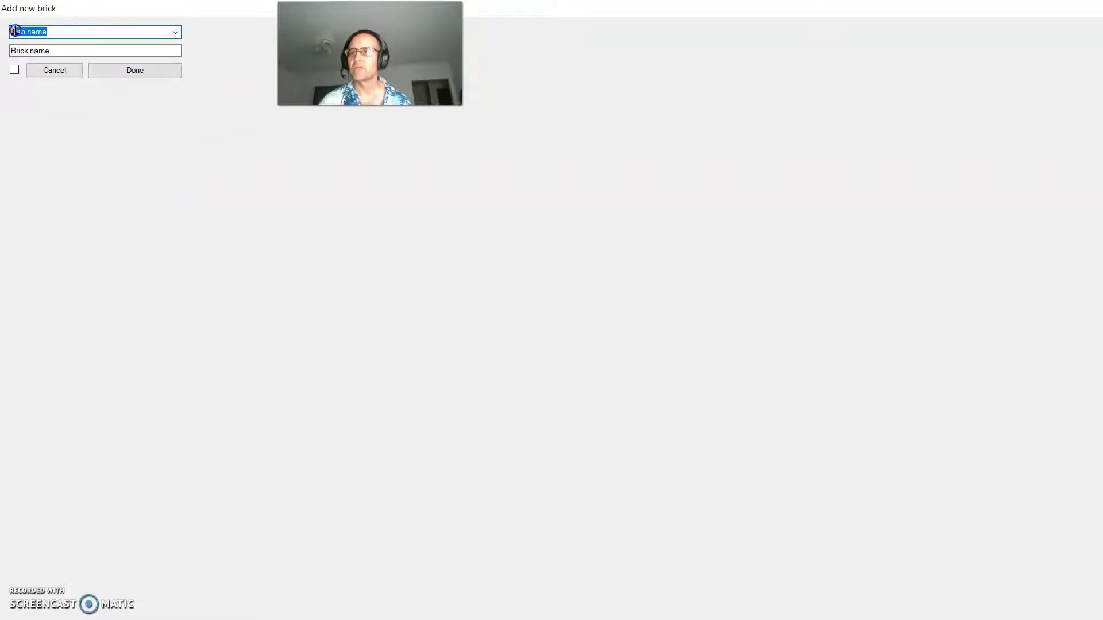
text(Ryalssa)
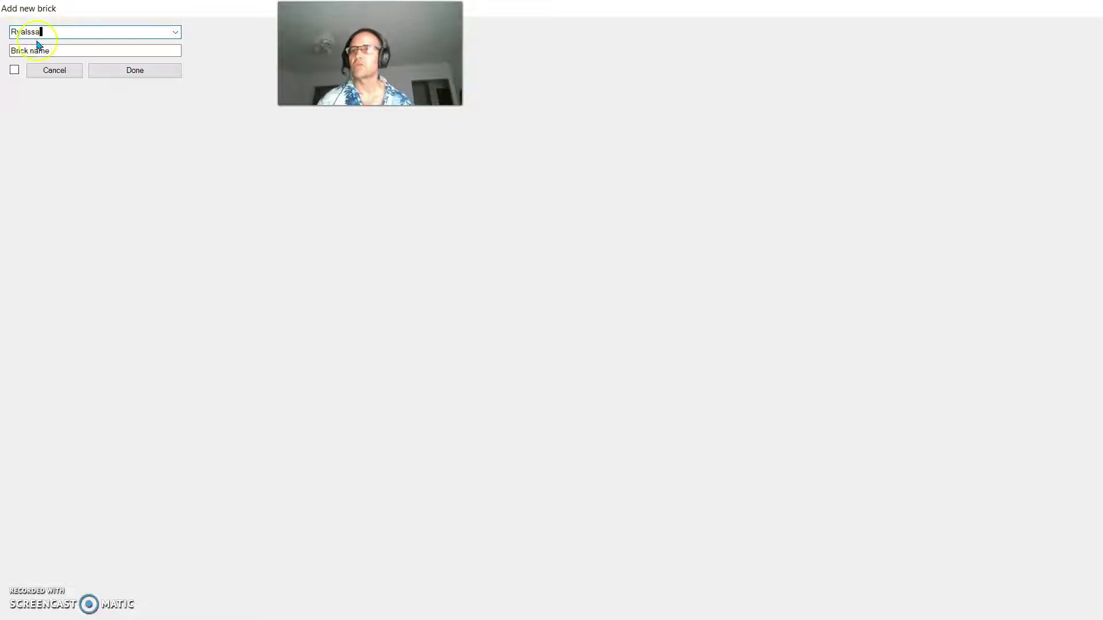
Name the new brick MatriciesGHPython and finish adding it.
drag(58, 50, 3, 50)
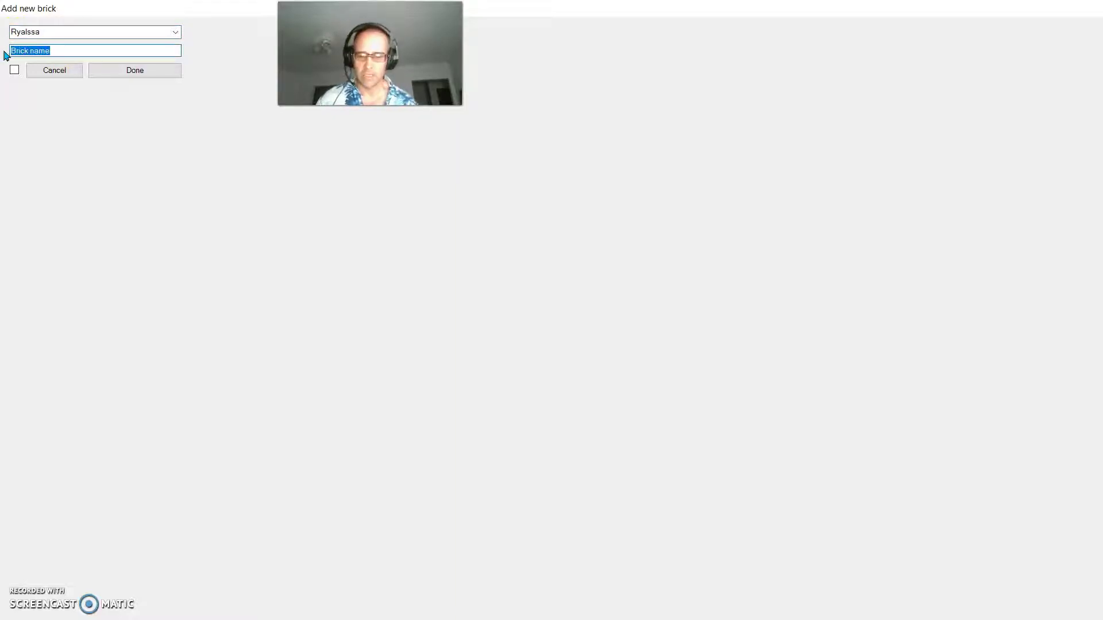
text(MatriciesGHPython)
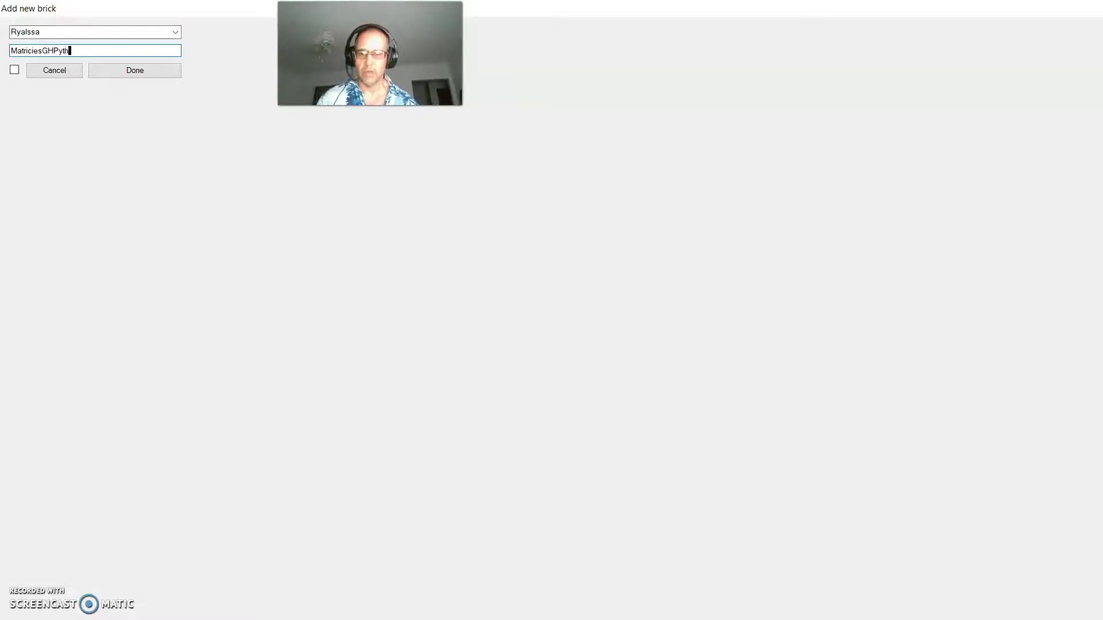
click(14, 69)
click(113, 73)
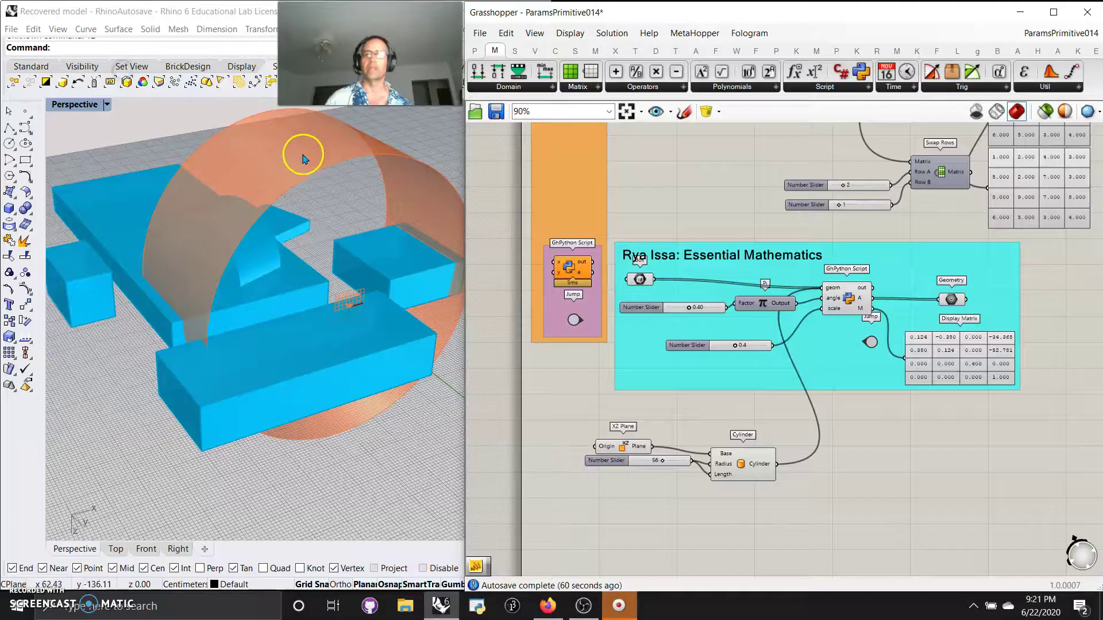
Insert the saved MatriciesGHPython brick onto the empty canvas below the Cylinder component.
right_drag(855, 490, 826, 375)
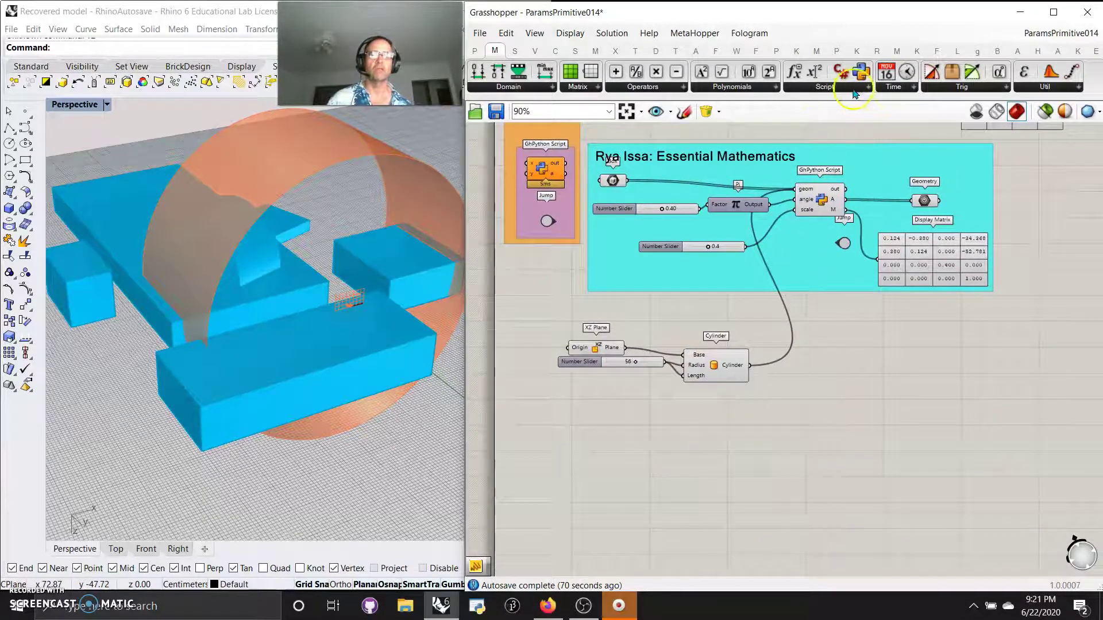
click(718, 113)
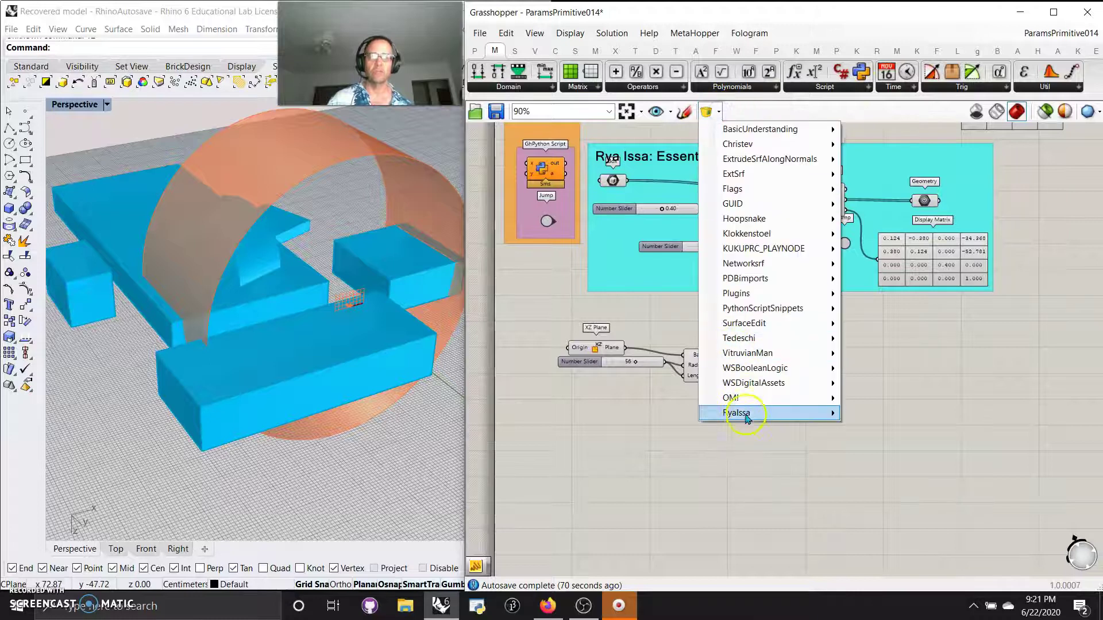
mouse_move(738, 413)
click(864, 433)
click(730, 519)
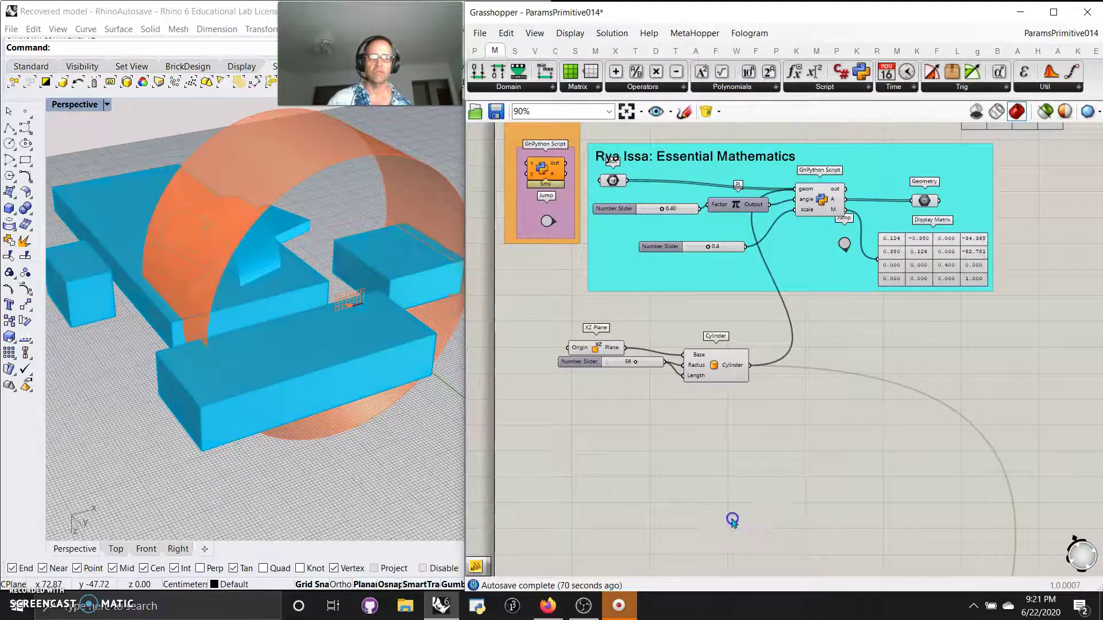
Move the inserted copy of the Essential Mathematics group up beside the Cylinder component and deselect it.
right_drag(758, 519, 770, 461)
scroll(746, 291, down, 8)
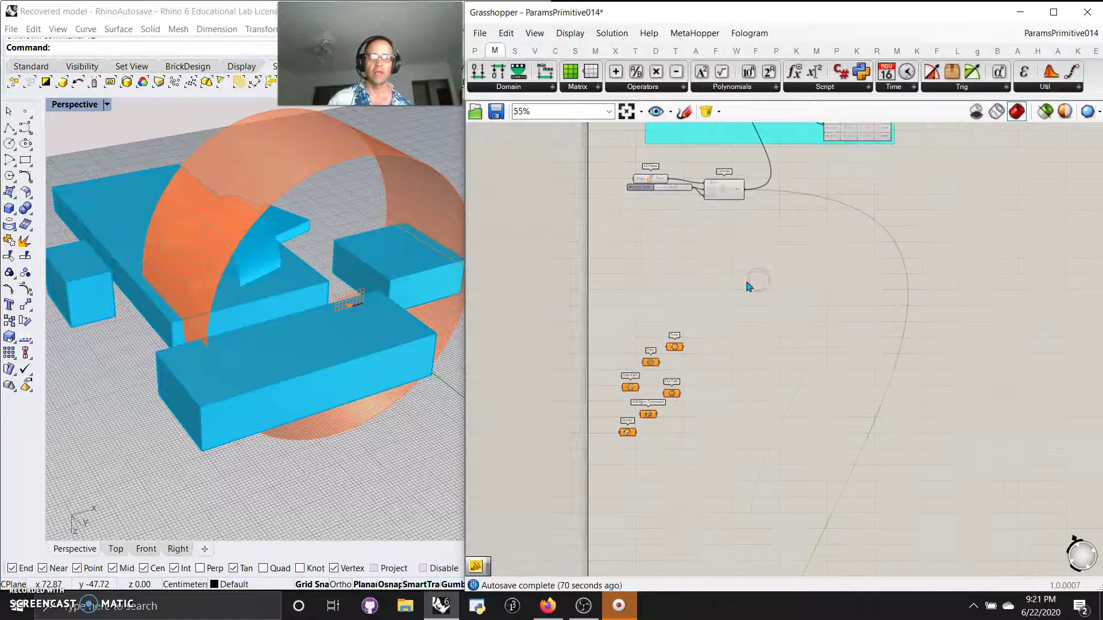
drag(813, 512, 819, 282)
scroll(749, 304, up, 5)
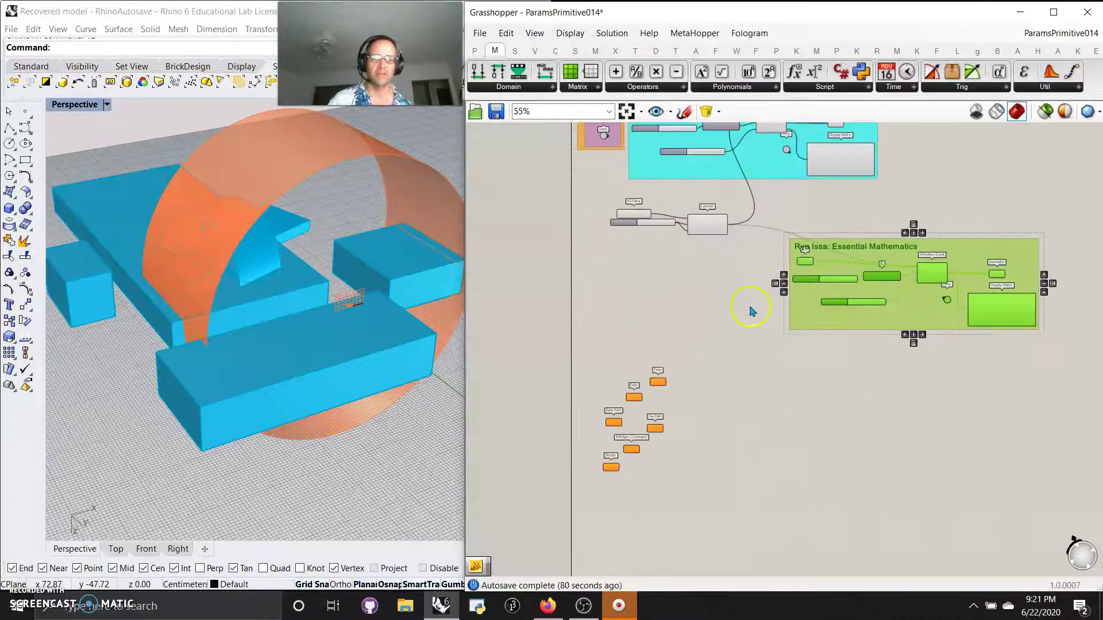
click(685, 301)
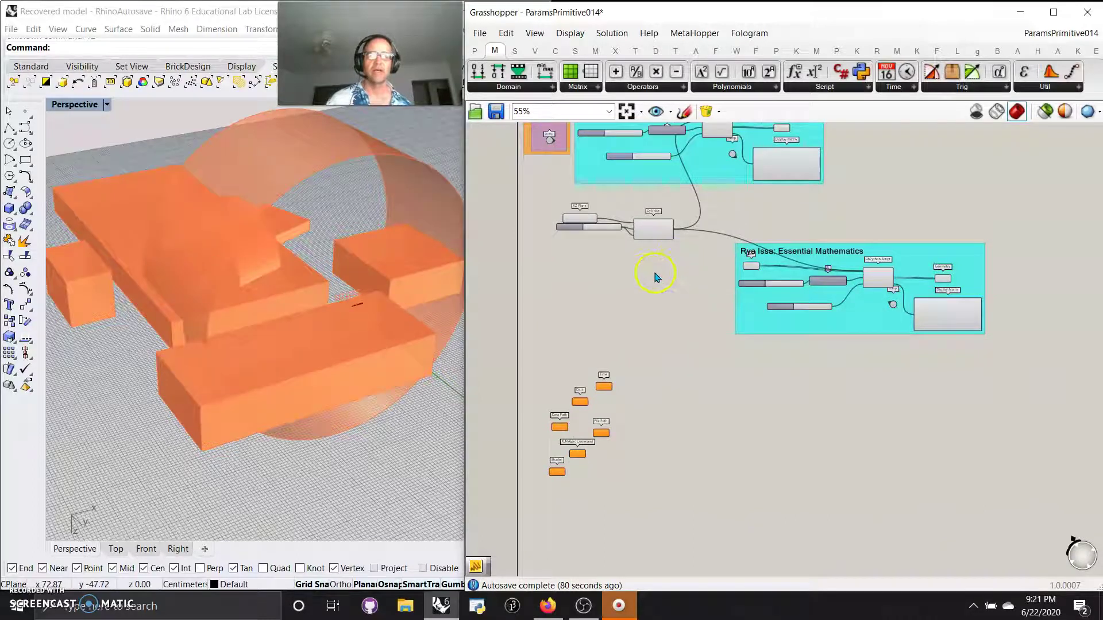
In the inserted copy, set the scale slider to 0.5 and the angle factor slider to 0.47.
scroll(926, 321, up, 3)
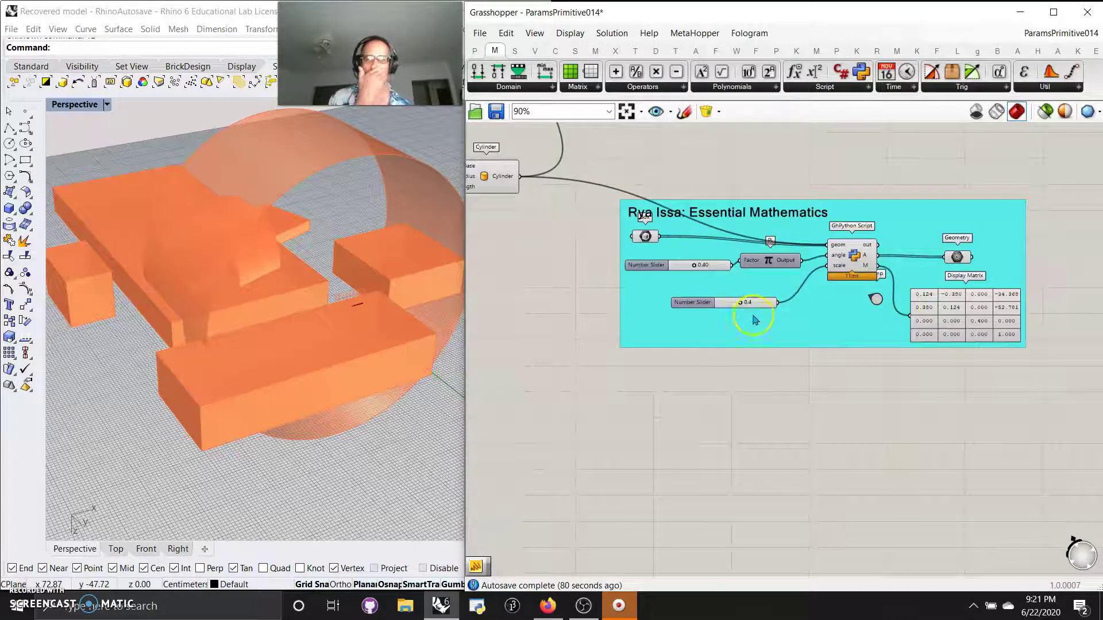
mouse_move(743, 305)
mouse_down()
mouse_move(758, 308)
mouse_move(745, 303)
mouse_up()
drag(694, 266, 699, 270)
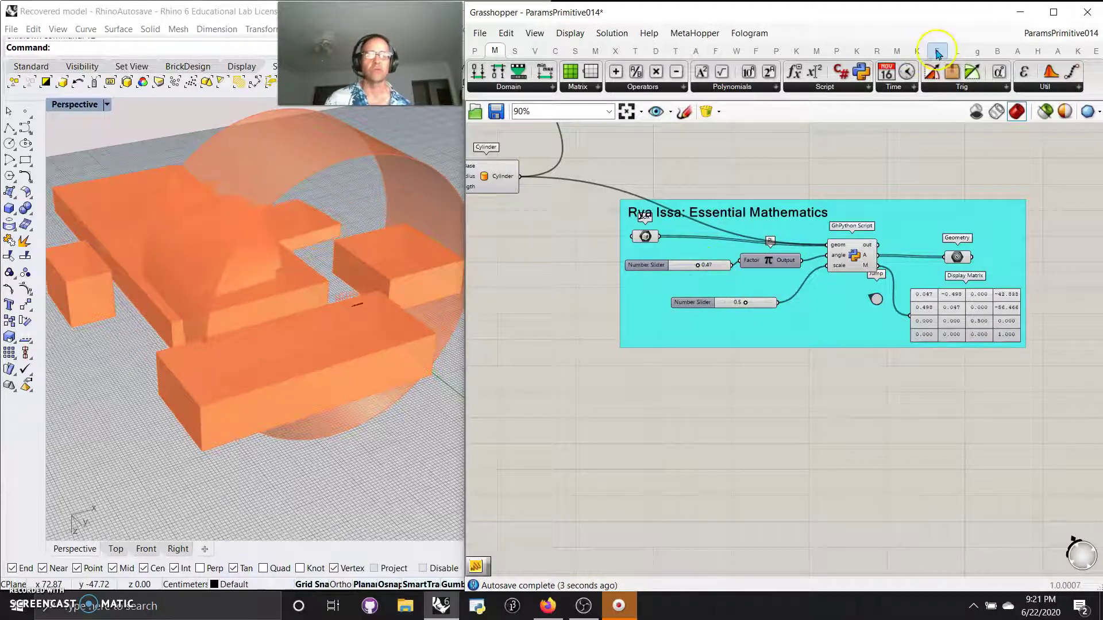
Display the Fologram components and delete the inserted duplicate of the Essential Mathematics group, keeping the original.
click(937, 52)
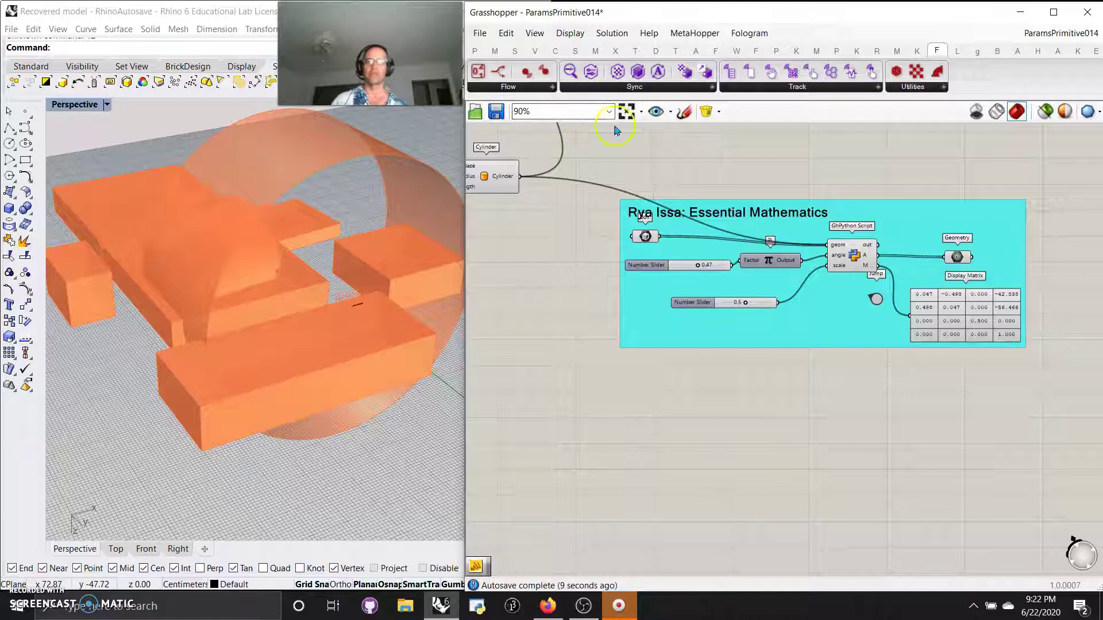
scroll(581, 333, down, 5)
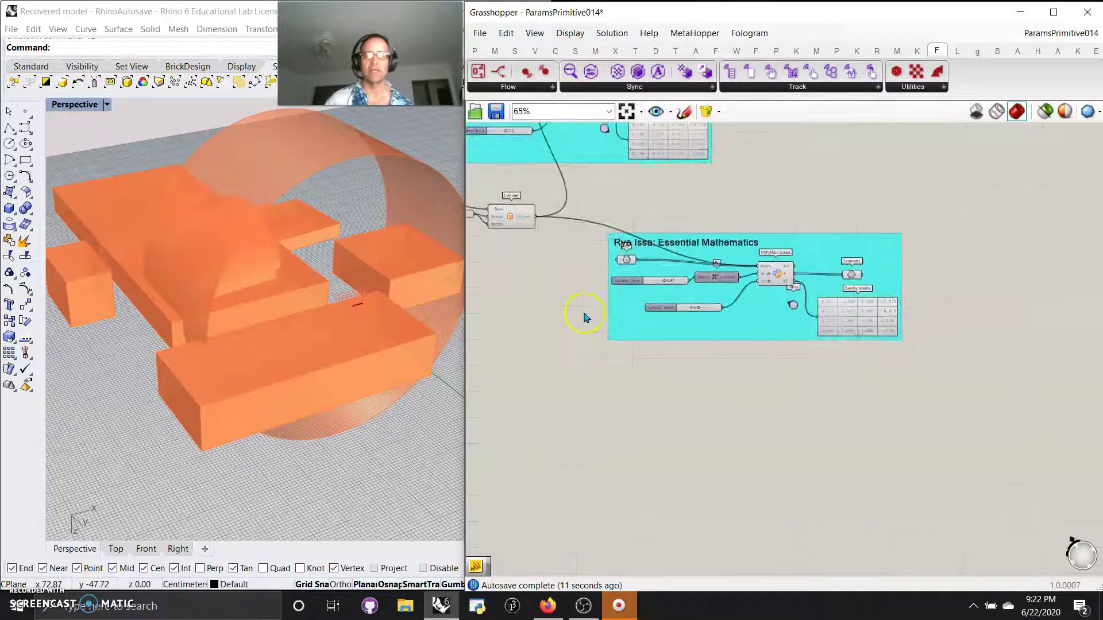
right_drag(626, 332, 729, 400)
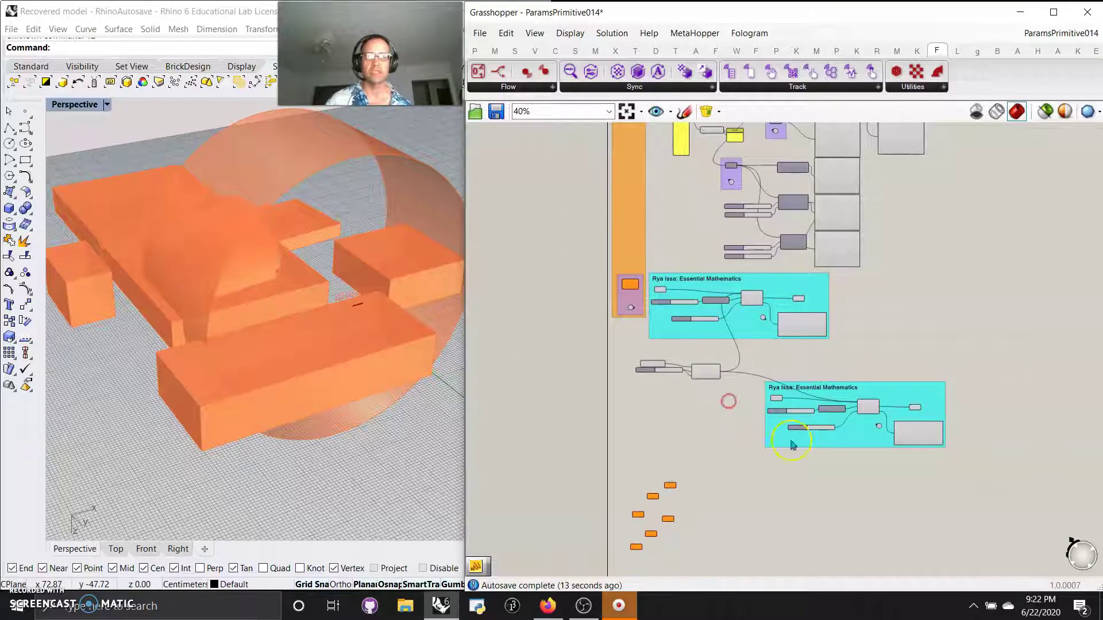
drag(963, 461, 623, 390)
key(Delete)
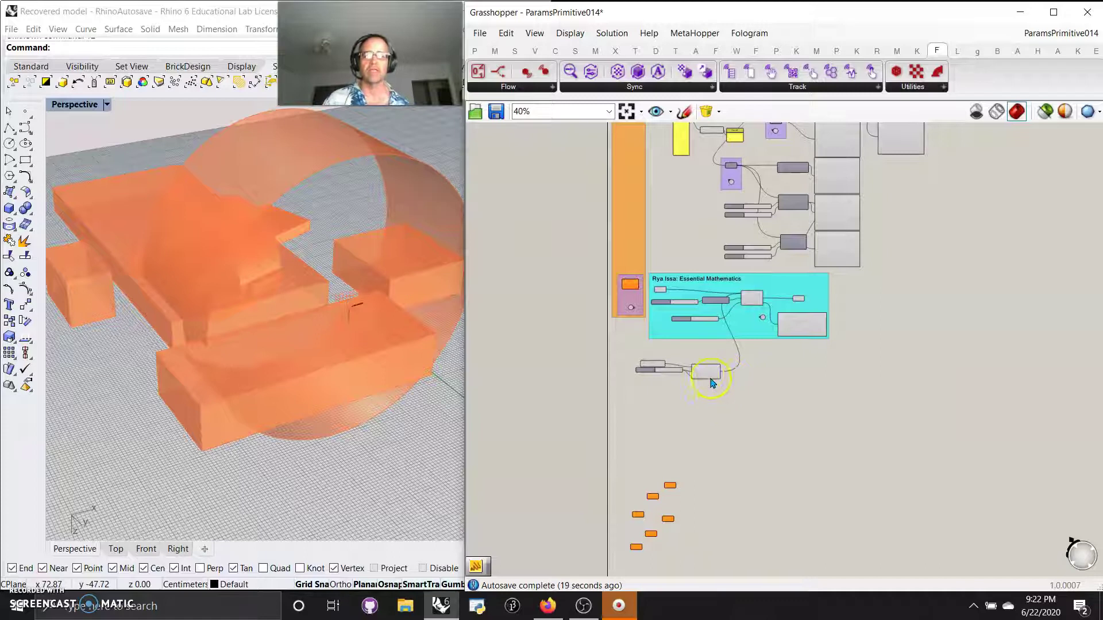
Group all the matrix components between the Params Primitive title and the Essential Mathematics group.
scroll(715, 344, down, 1)
scroll(710, 343, down, 1)
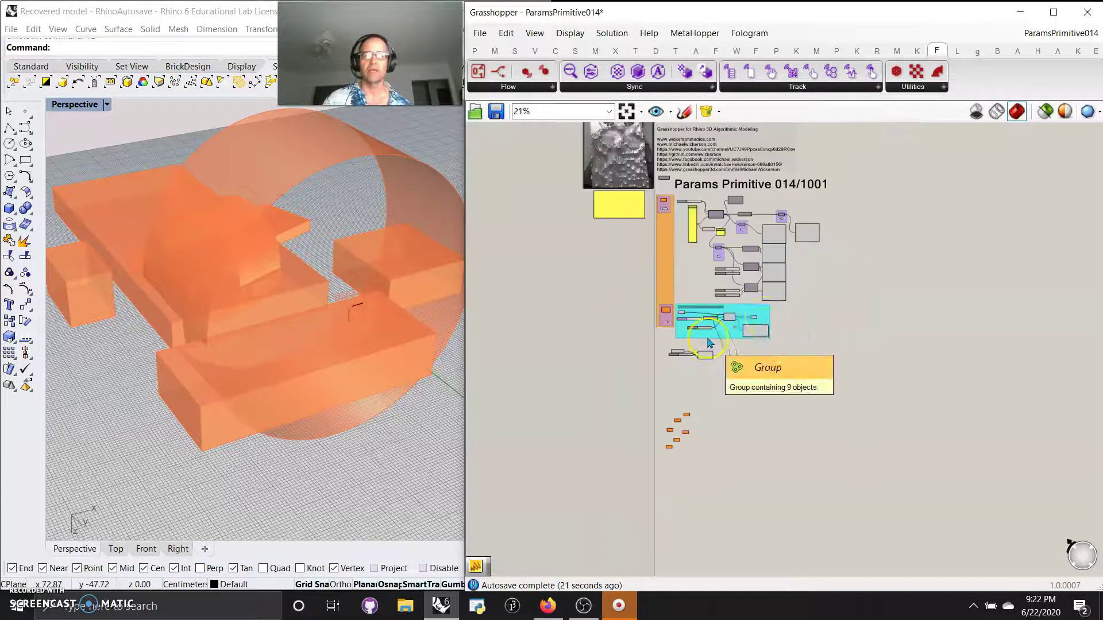
drag(831, 303, 681, 198)
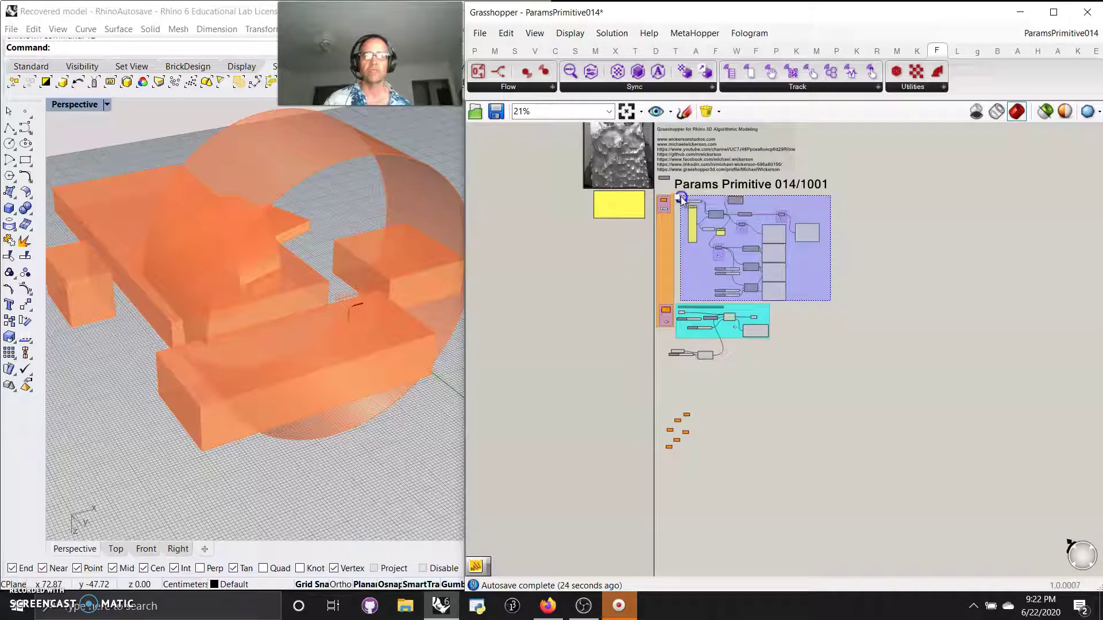
right_click(860, 235)
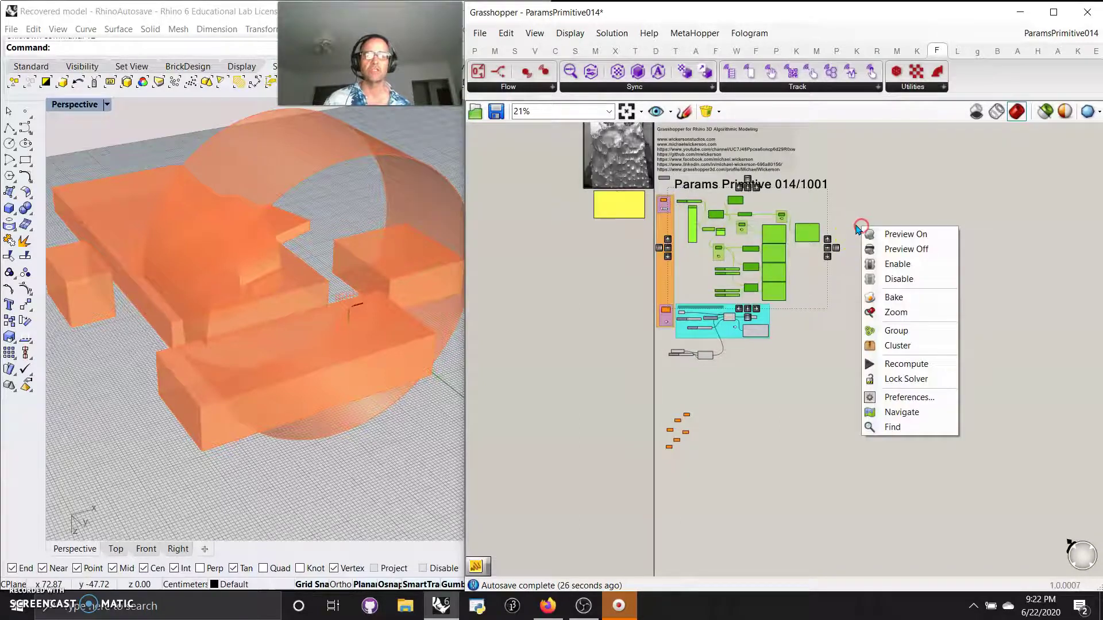
click(889, 329)
Recolour the new group around the matrix components cyan to match the Essential Mathematics group below it.
right_click(805, 290)
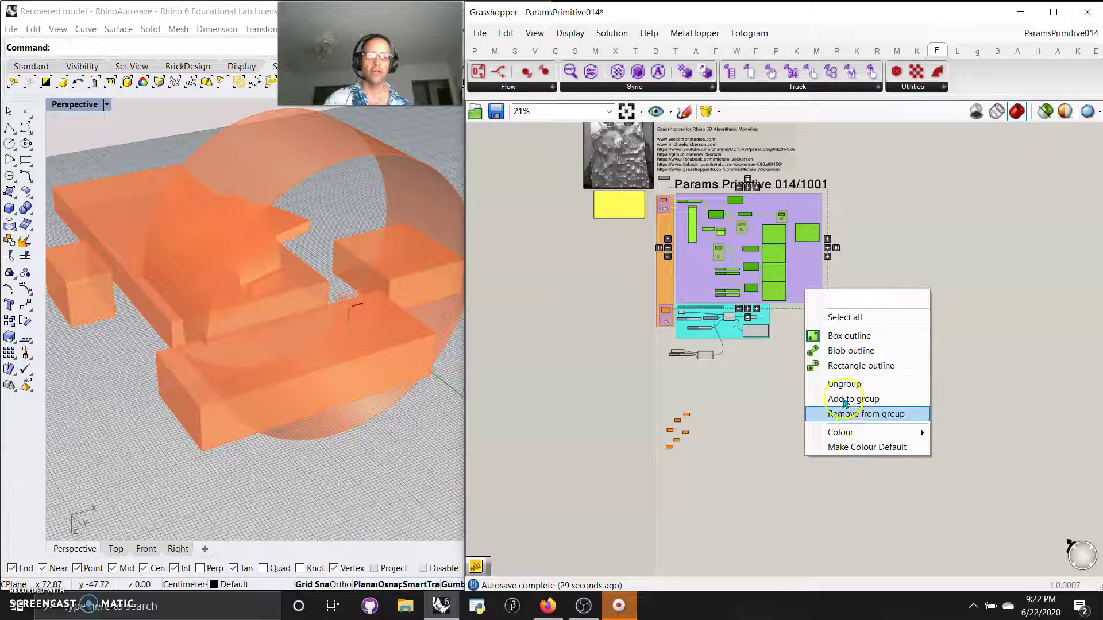
mouse_move(844, 432)
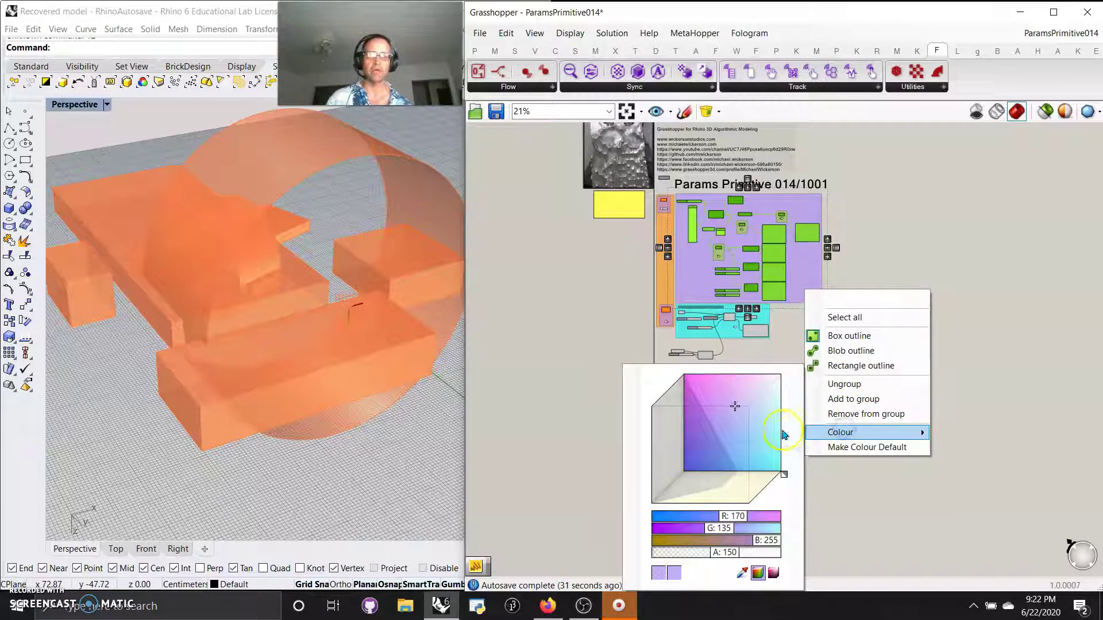
click(782, 434)
click(829, 397)
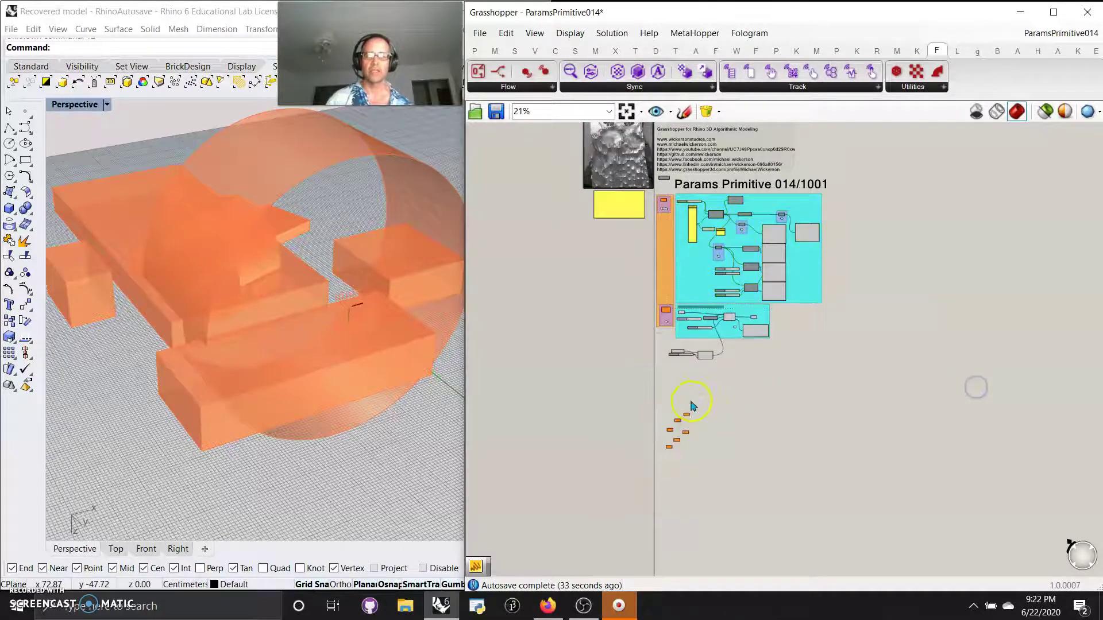
Select the six ungrouped parameters below the groups: Time, Data, Data Path, File Path, KUKA|prc Command and Shader.
scroll(691, 406, up, 5)
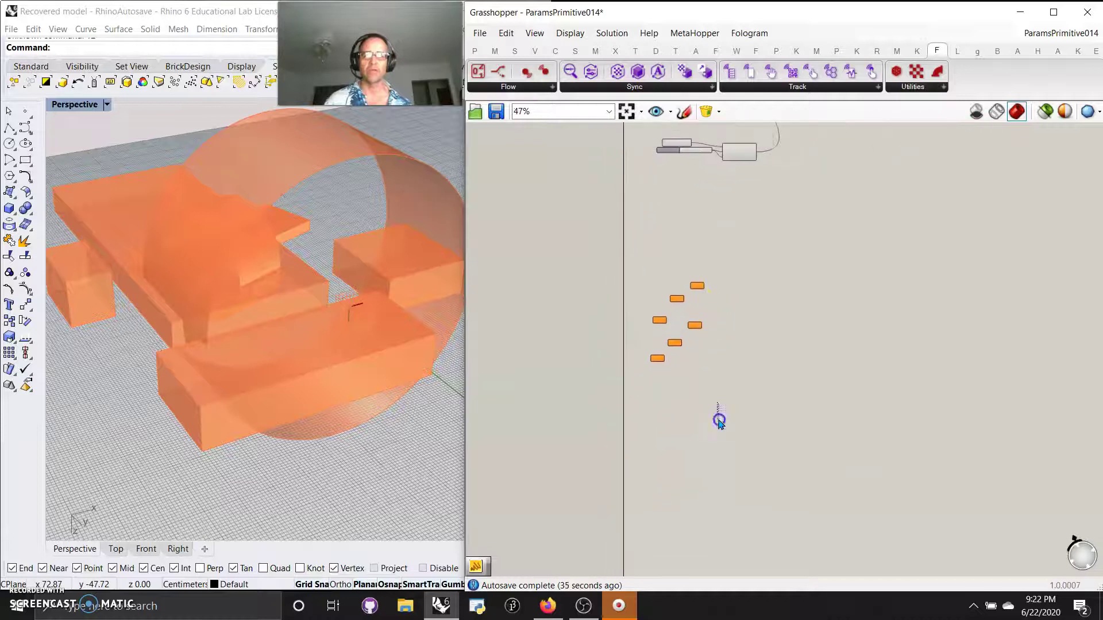
scroll(721, 416, up, 4)
scroll(723, 413, up, 2)
drag(754, 437, 574, 185)
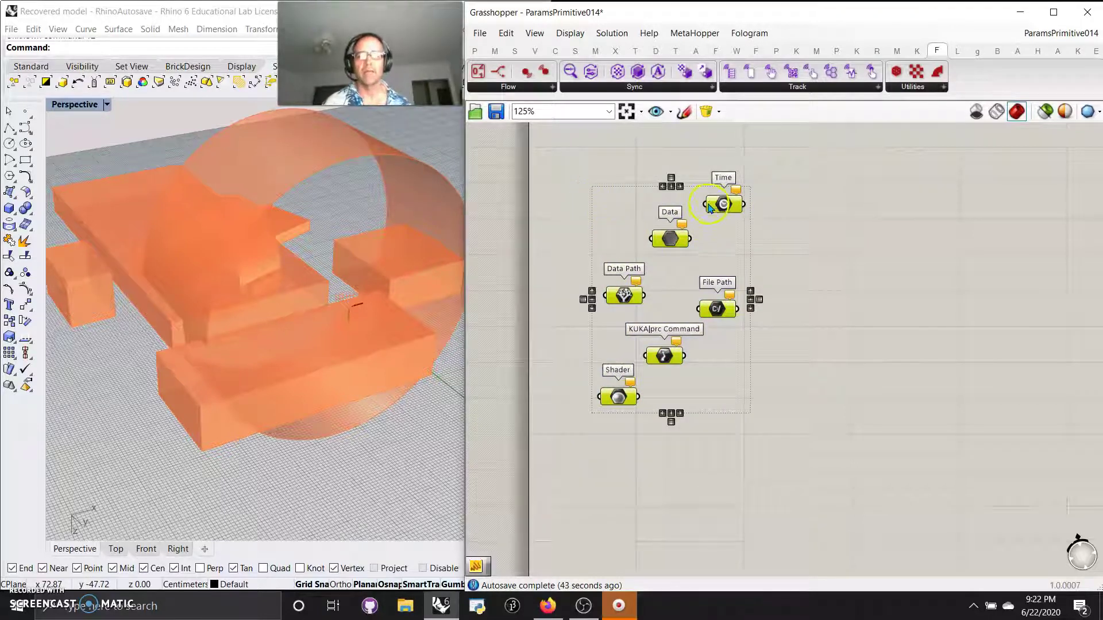
Review the Util and Input components available in the Params category, and clear the parameter selection.
click(474, 51)
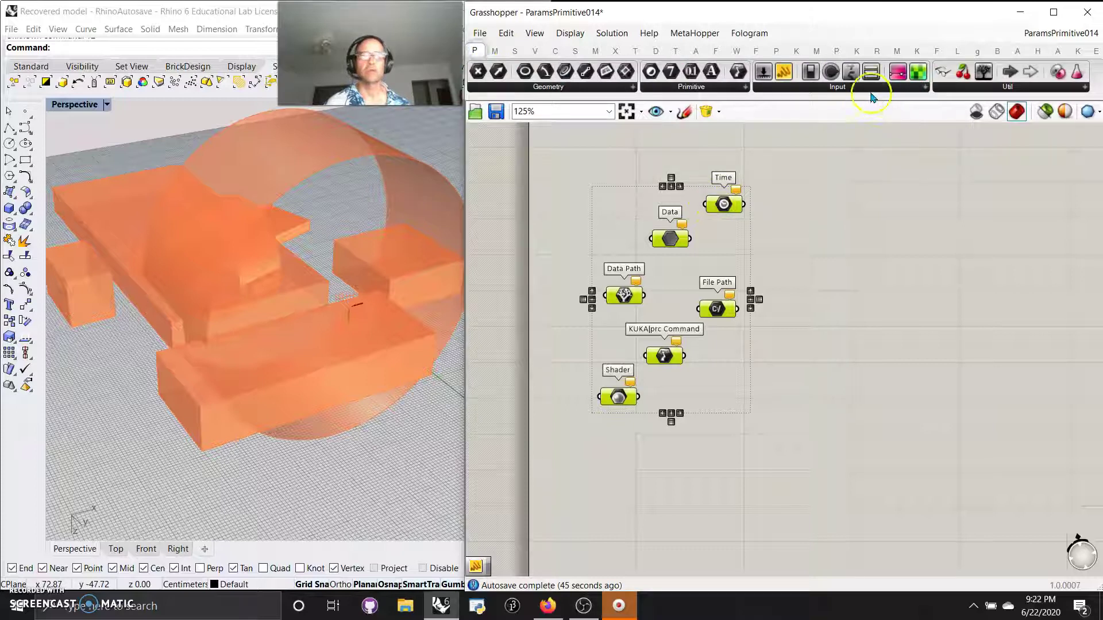
click(974, 91)
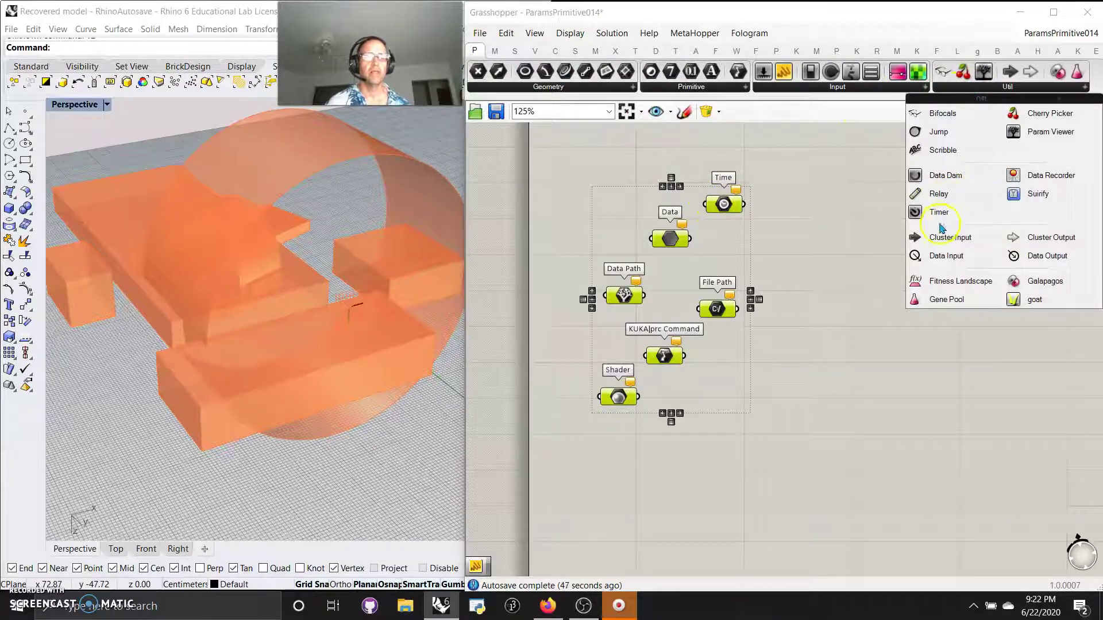
click(845, 88)
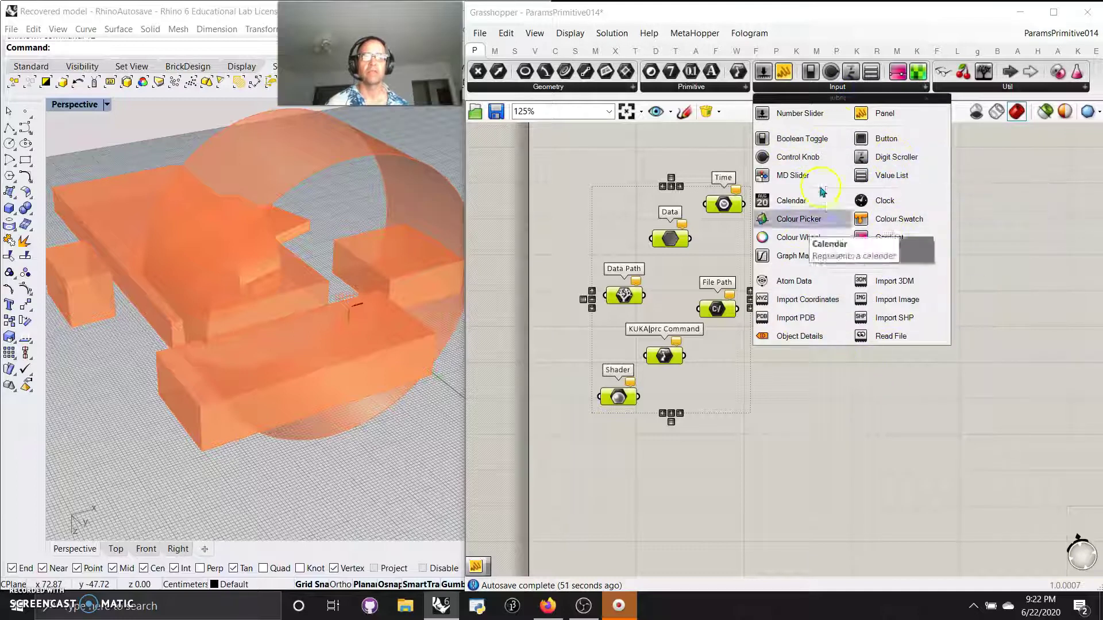
click(775, 410)
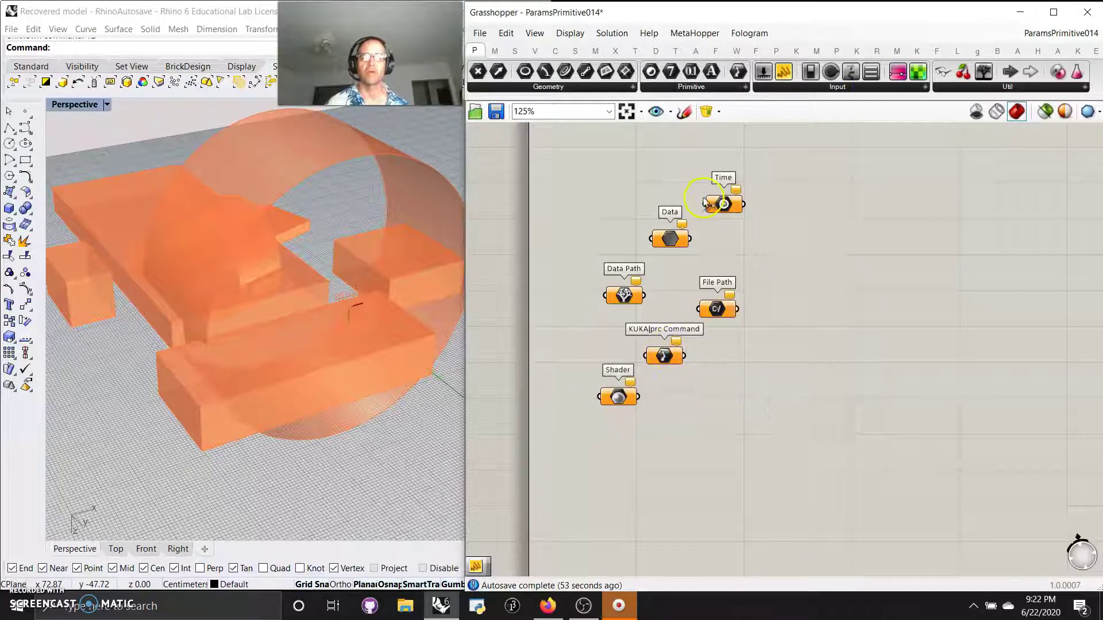
Move the Time parameter slightly upward on the canvas.
drag(725, 207, 725, 201)
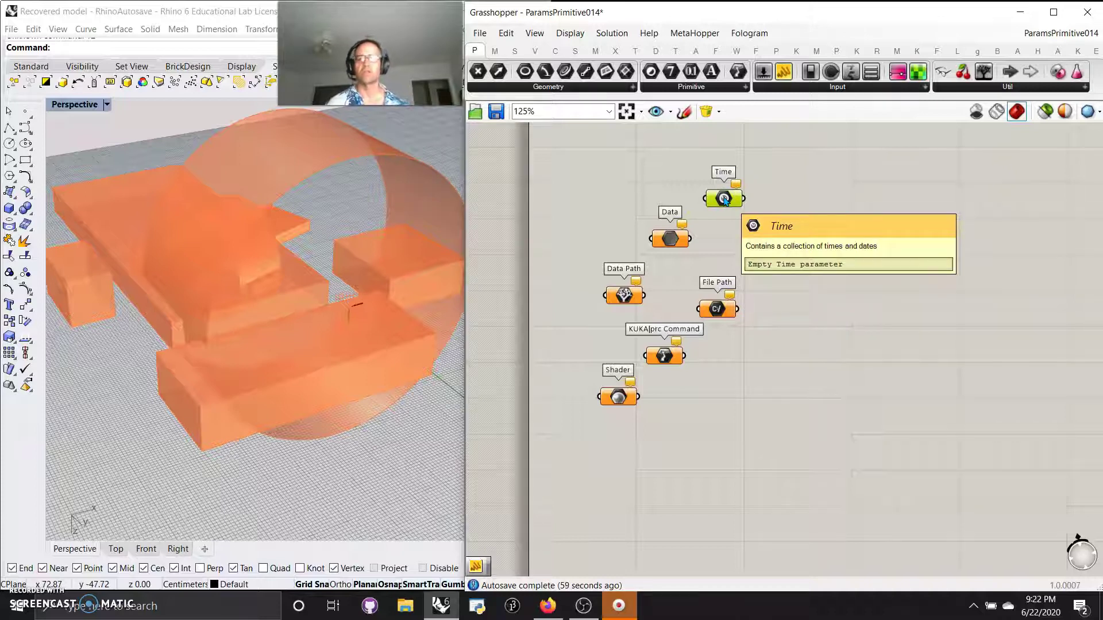
click(135, 606)
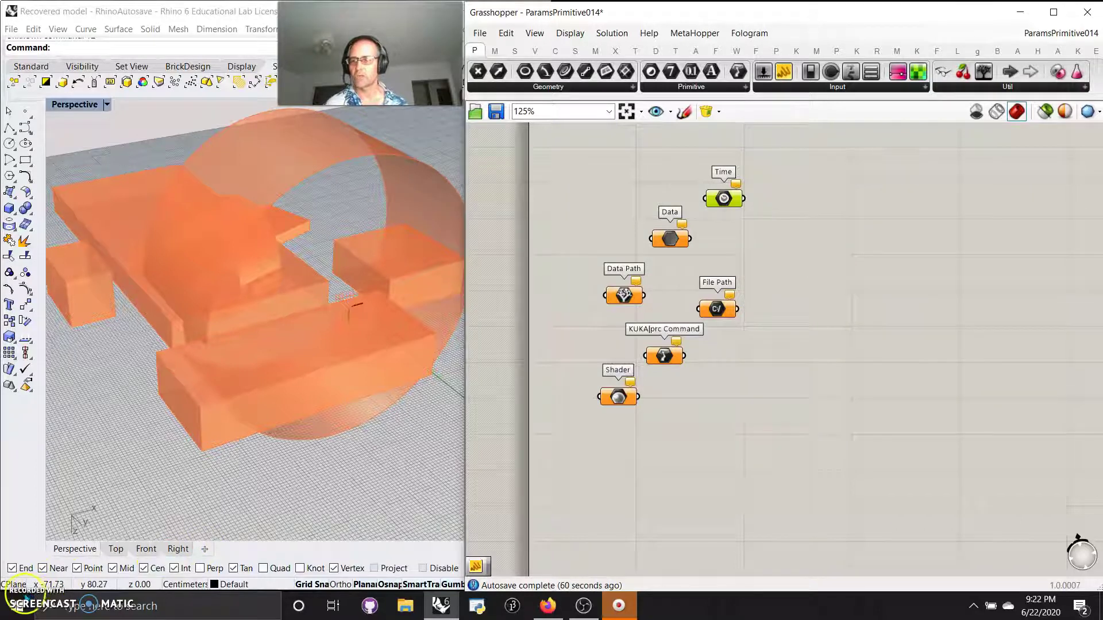